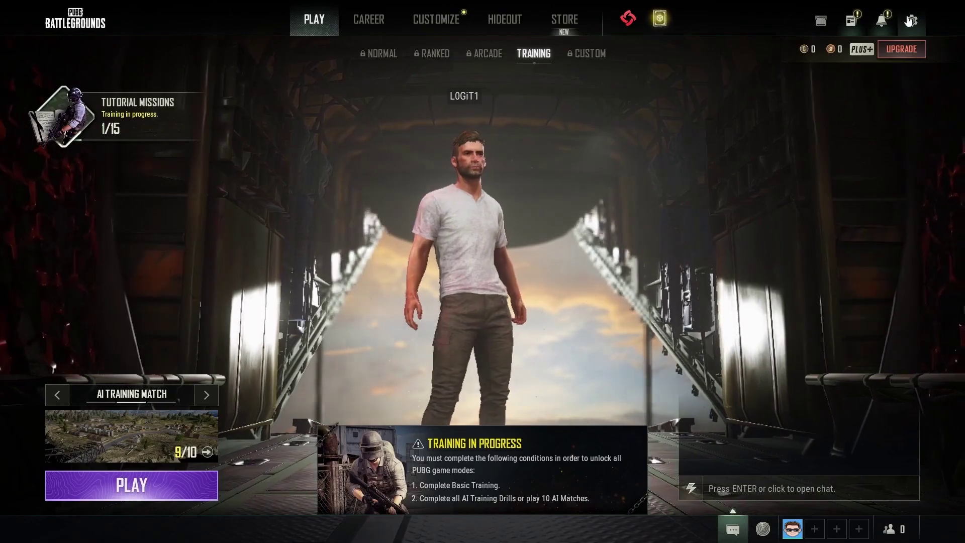
- Set PUBG's Graphics Display Mode to Full Screen and scroll through the Very Low quality options
left_click(912, 23)
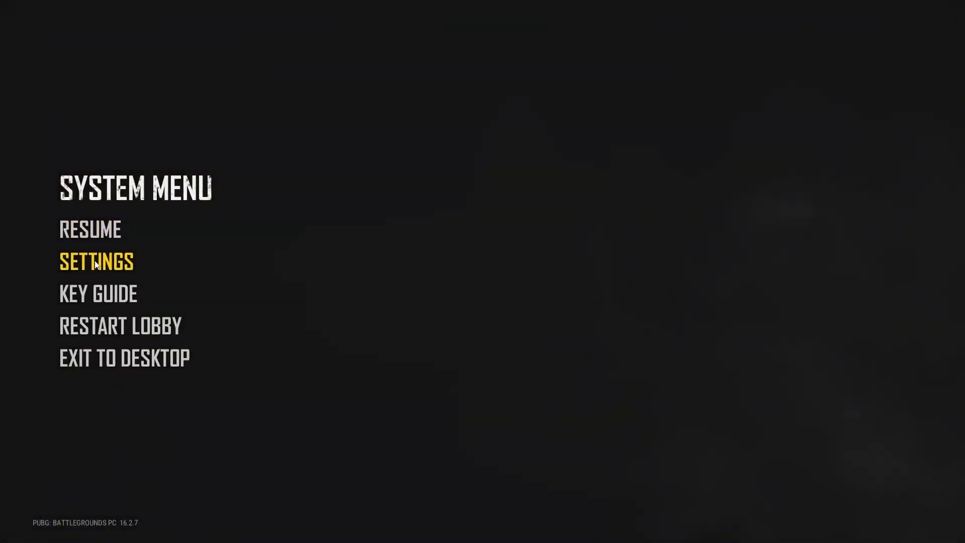
left_click(95, 261)
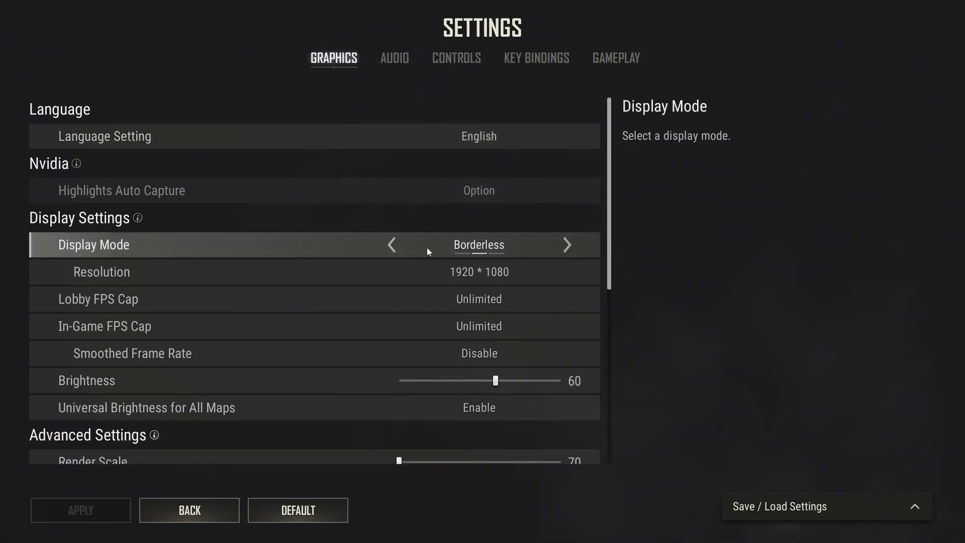
left_click(391, 246)
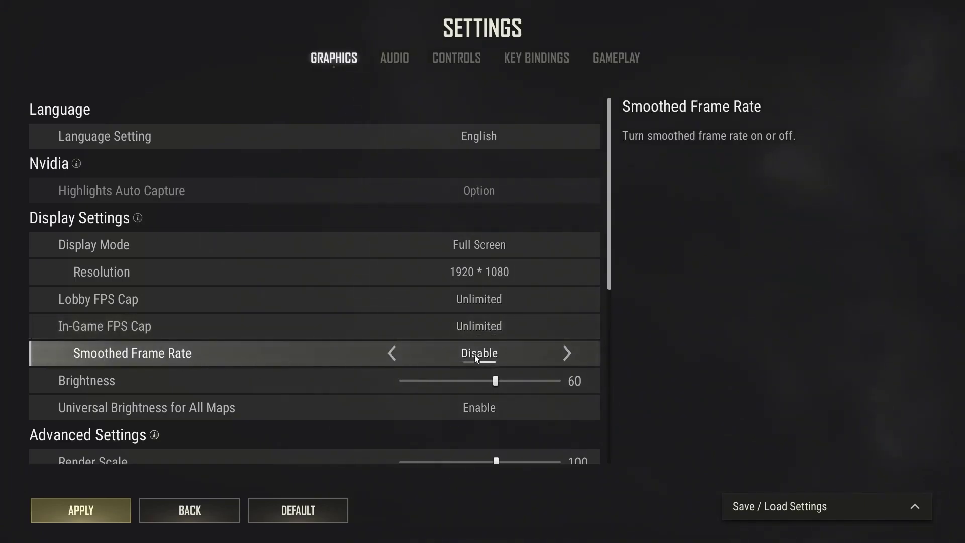
scroll(487, 356, "down", 1)
scroll(484, 353, "down", 2)
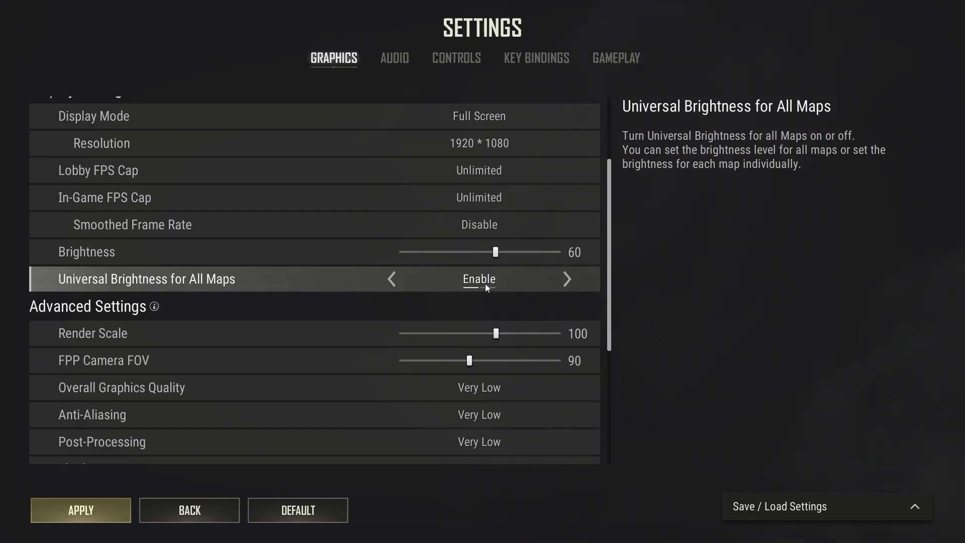
scroll(448, 323, "down", 2)
scroll(449, 326, "down", 2)
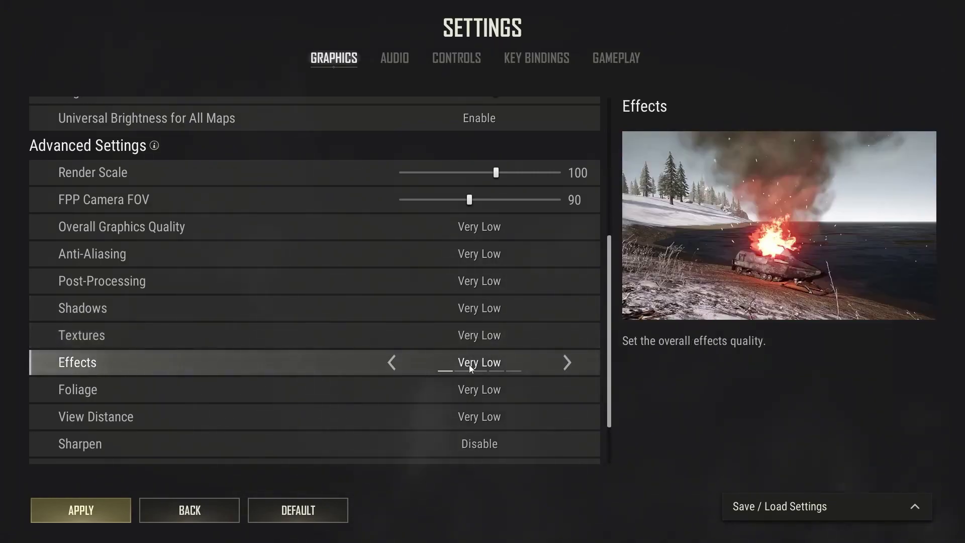
scroll(498, 367, "down", 3)
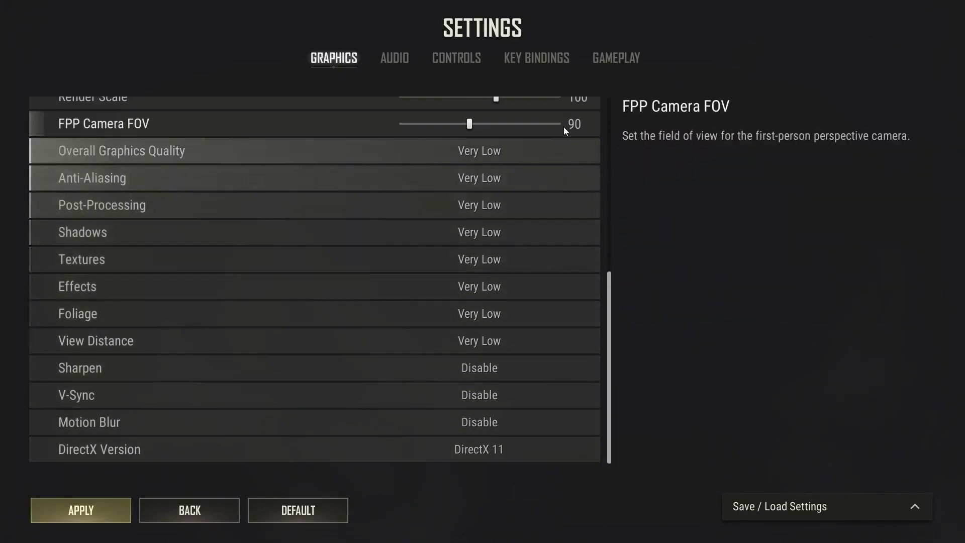
- Open the Gameplay settings and scroll through UI options like Killfeed Limit and Loot Flash Effect
left_click(619, 58)
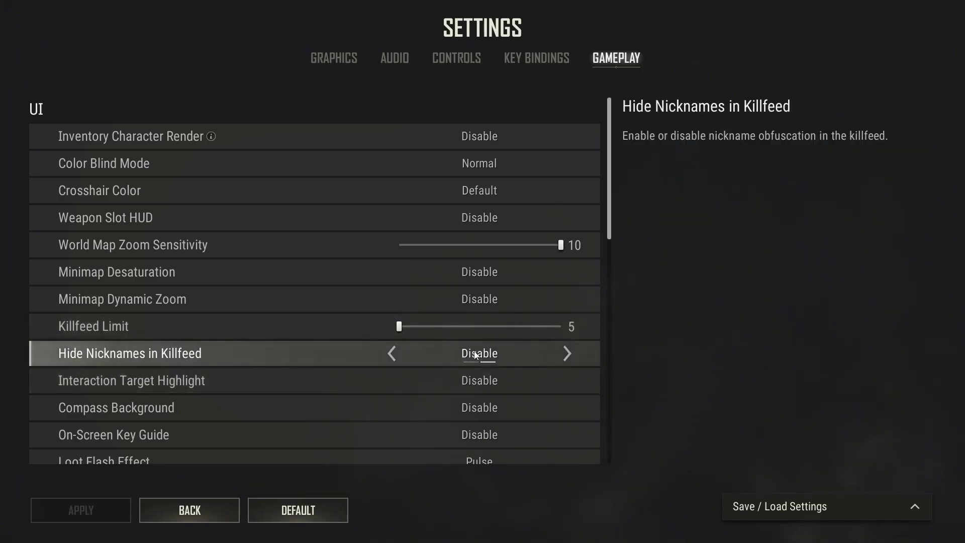
scroll(475, 355, "down", 3)
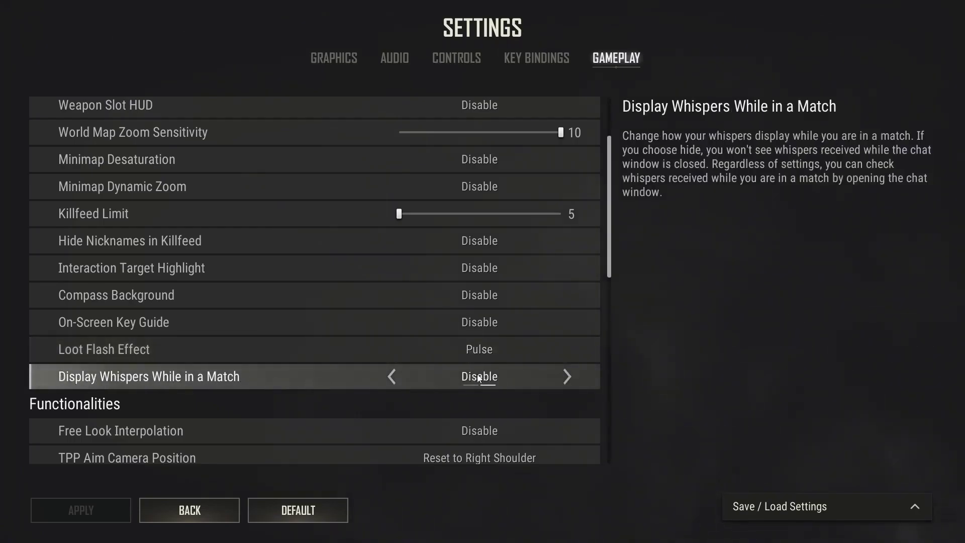
- Finish scrolling the Gameplay options, then exit PUBG to the desktop from the System Menu
scroll(478, 383, "down", 5)
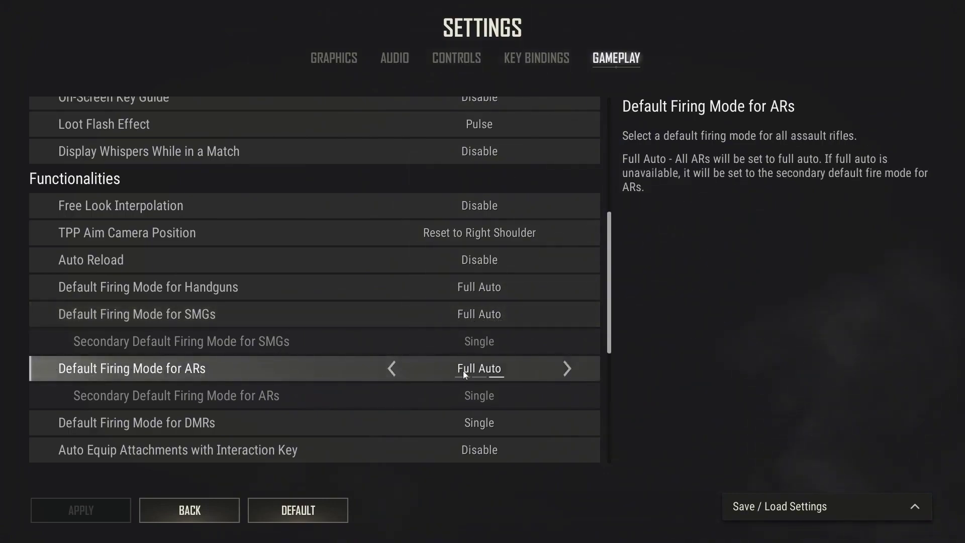
scroll(208, 396, "down", 5)
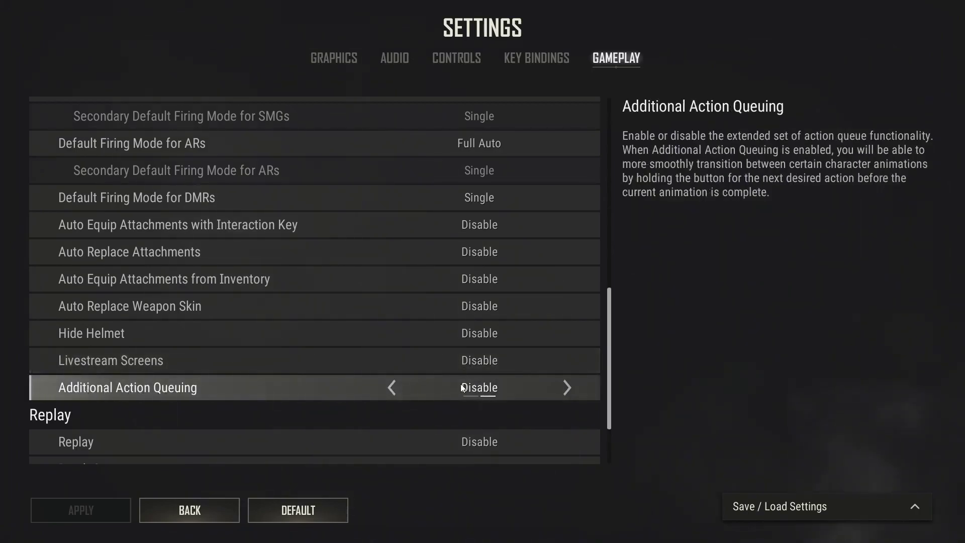
scroll(428, 361, "down", 3)
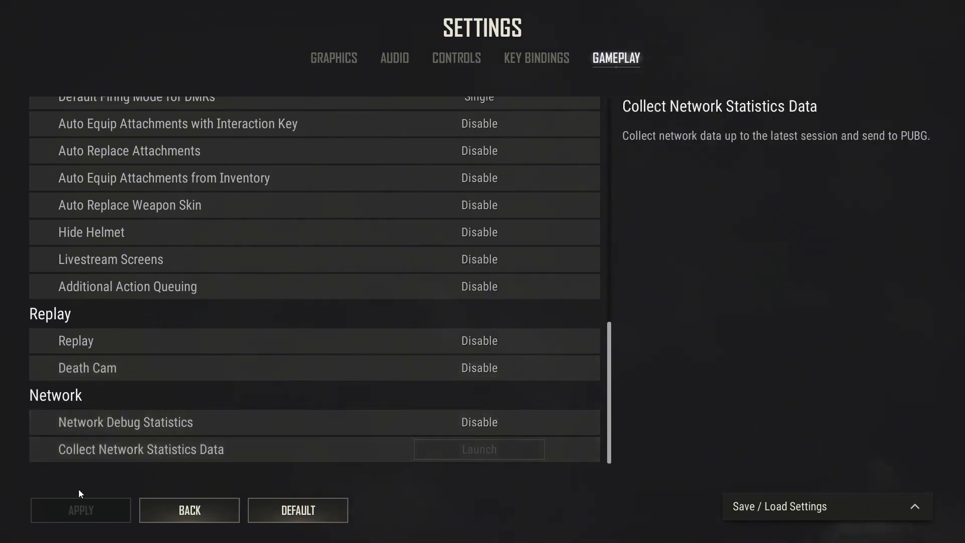
left_click(185, 511)
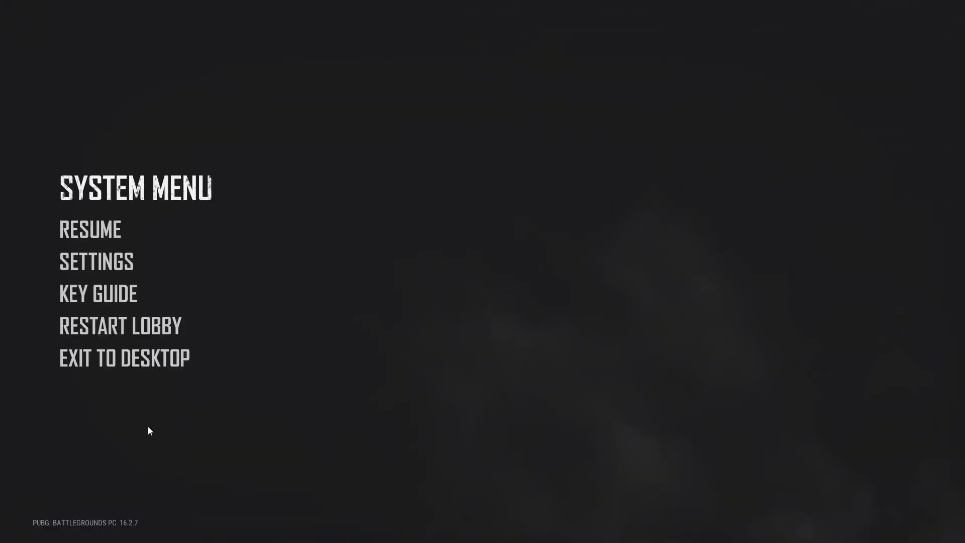
left_click(128, 360)
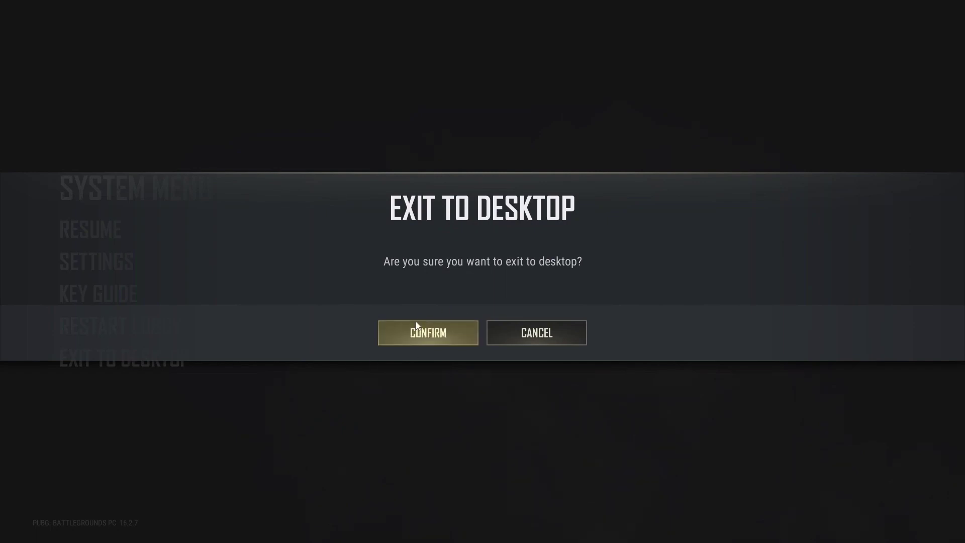
left_click(430, 333)
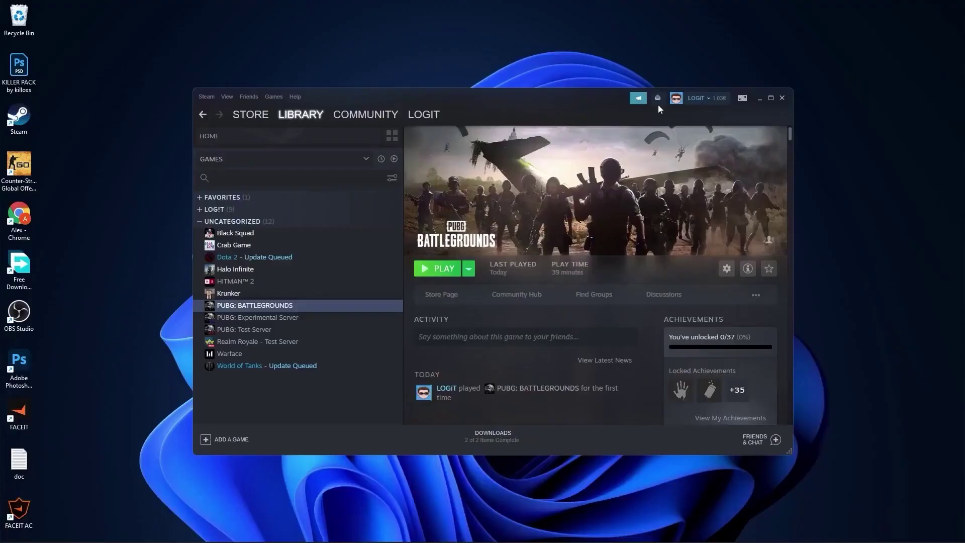
- Browse PUBG's local files to open D:\SteamLibrary\steamapps\common\PUBG in File Explorer, then minimize Steam
right_click(260, 306)
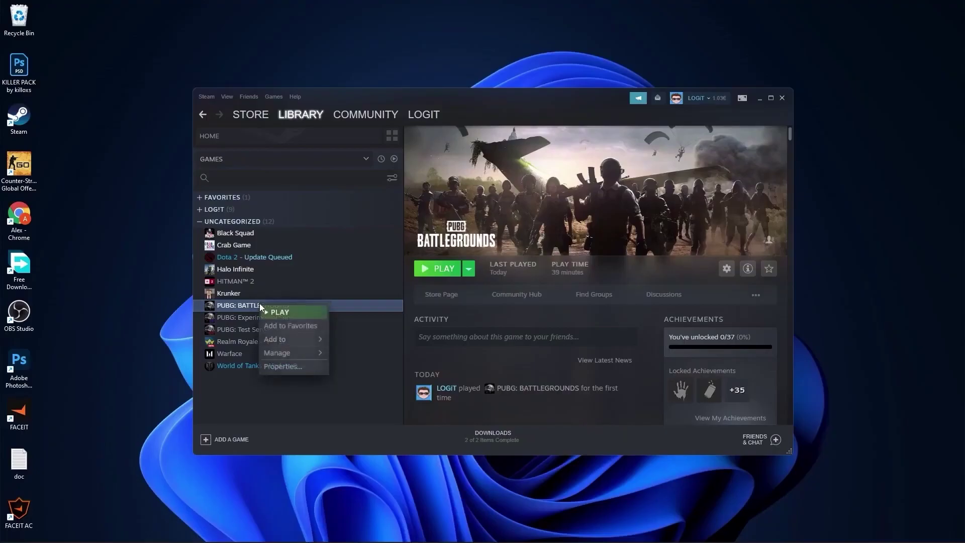
left_click(283, 365)
left_click(310, 206)
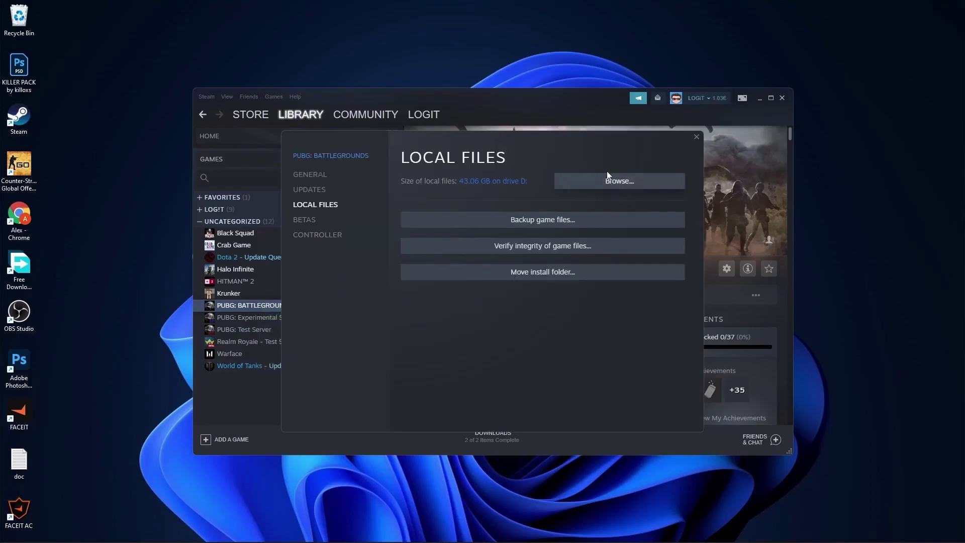
left_click(620, 184)
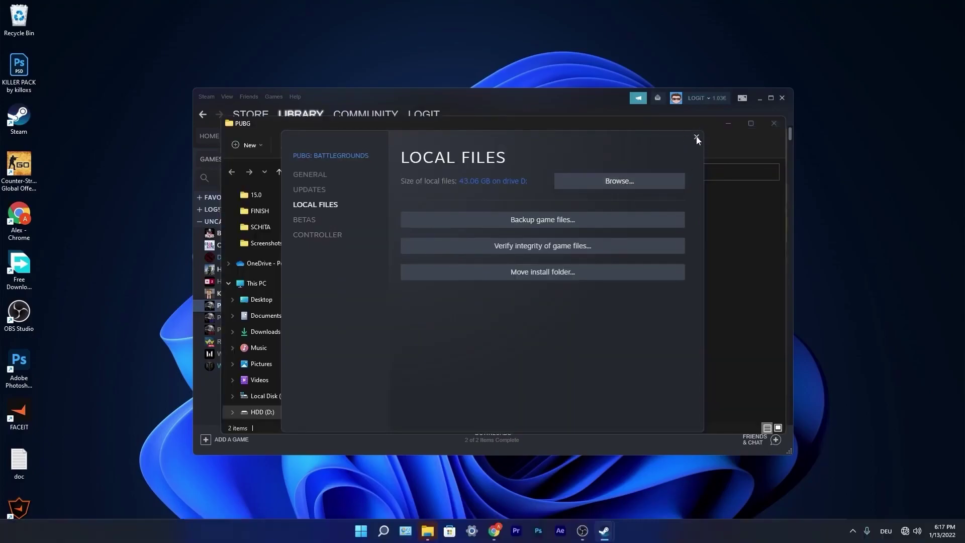
left_click(696, 137)
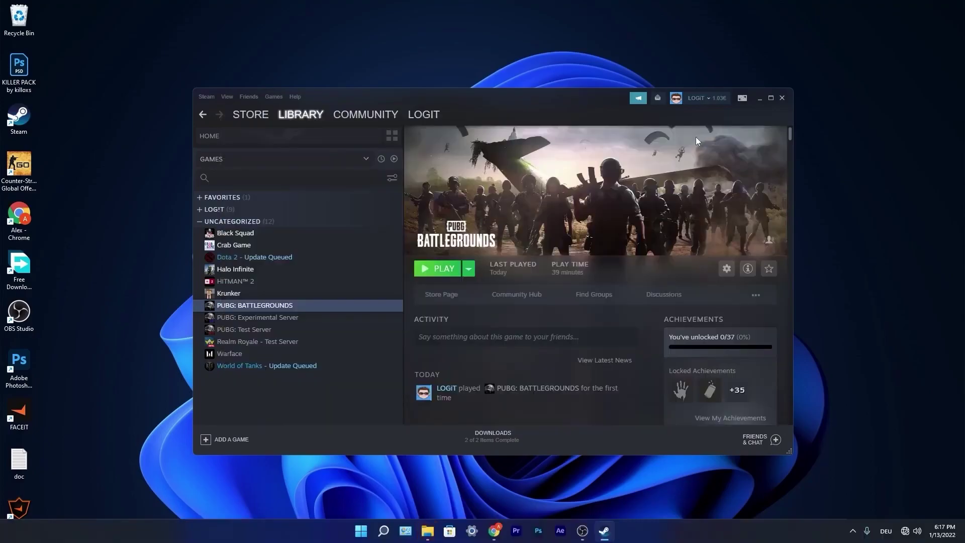
left_click(758, 98)
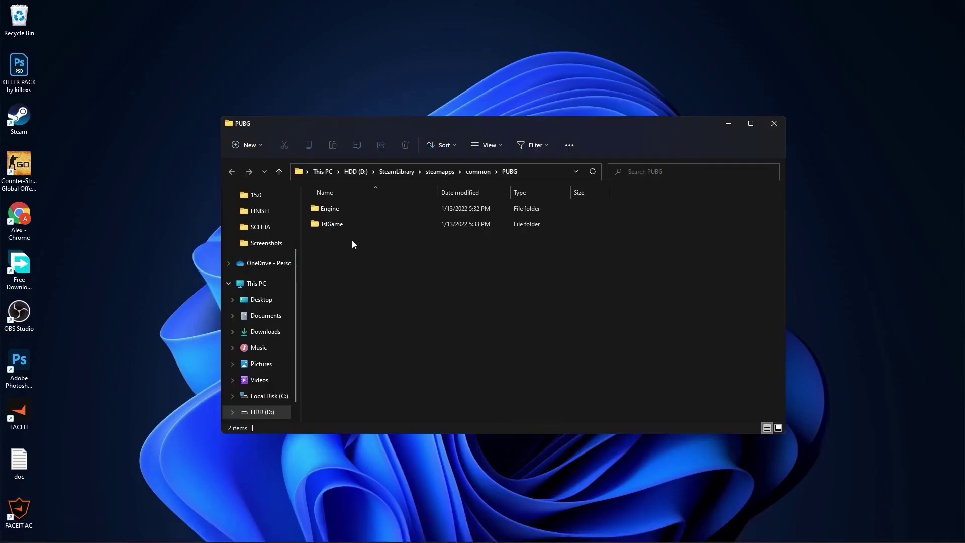
- Navigate to TslGame\Binaries\Win64 and open the TslGame.exe properties
left_click(339, 226)
double_click(335, 226)
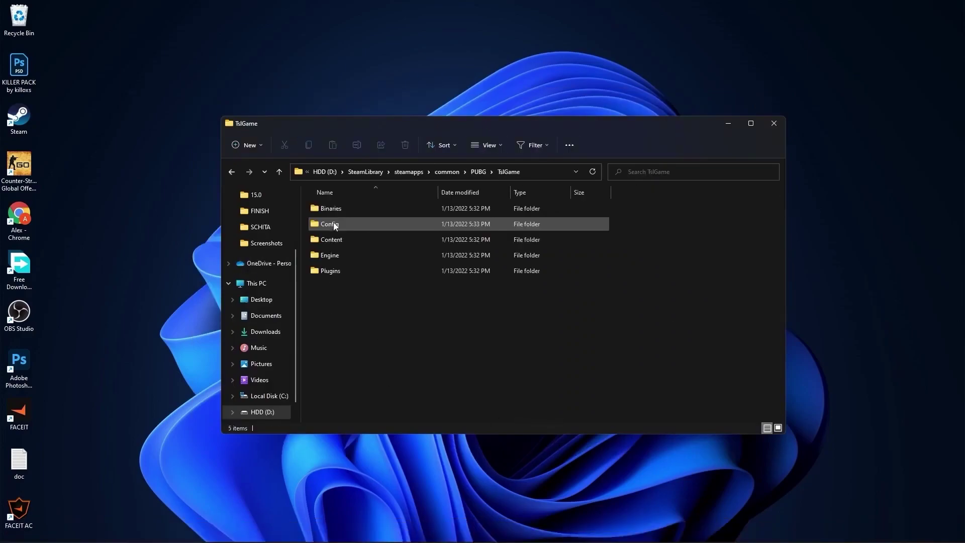
left_click(326, 211)
double_click(336, 211)
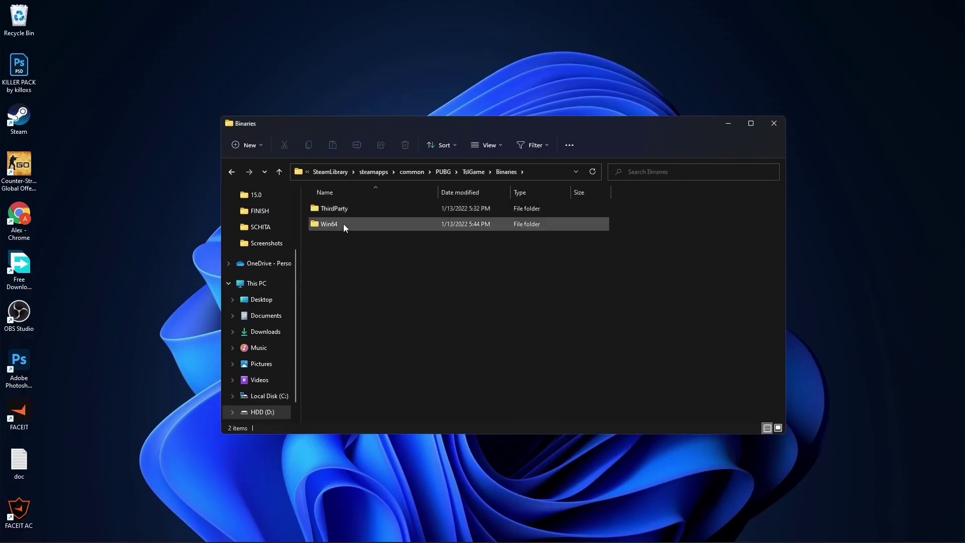
left_click(350, 226)
double_click(337, 224)
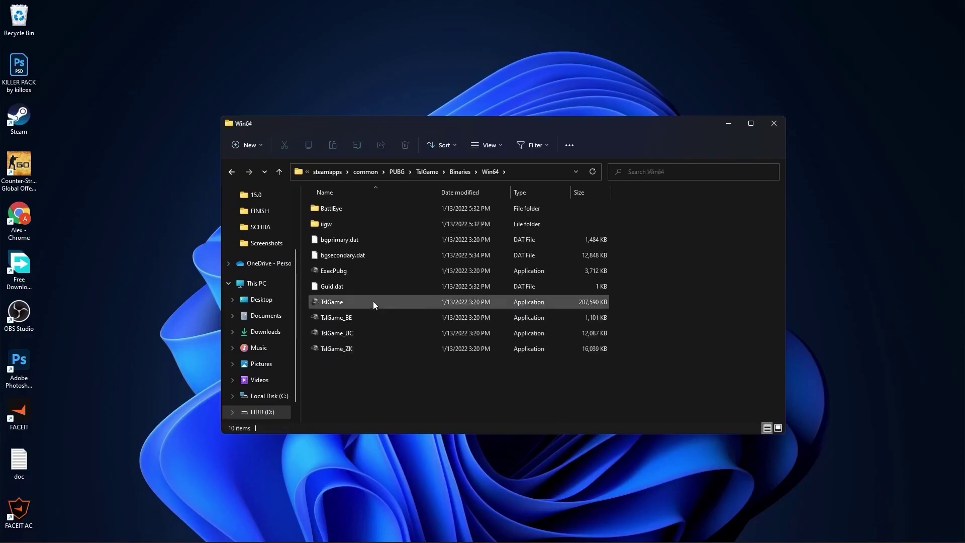
left_click(352, 301)
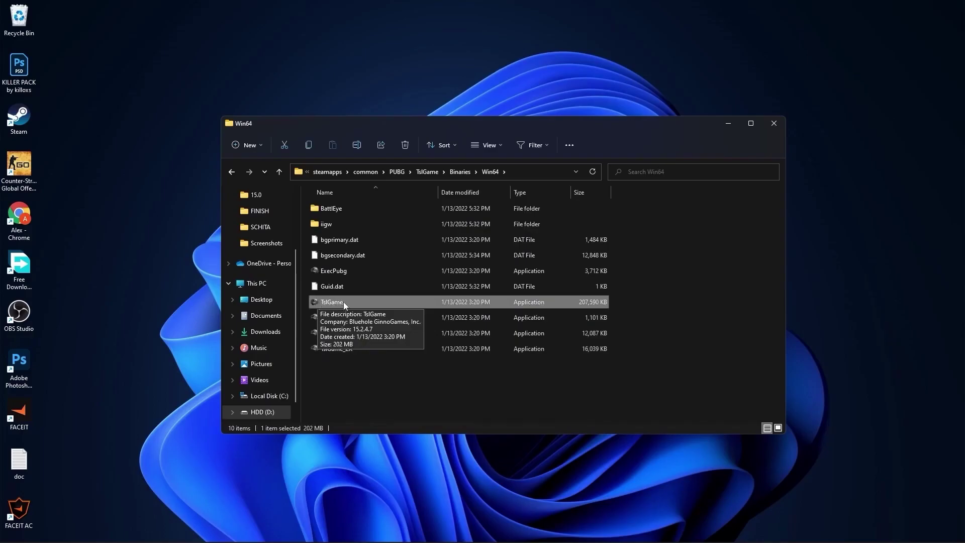
right_click(345, 302)
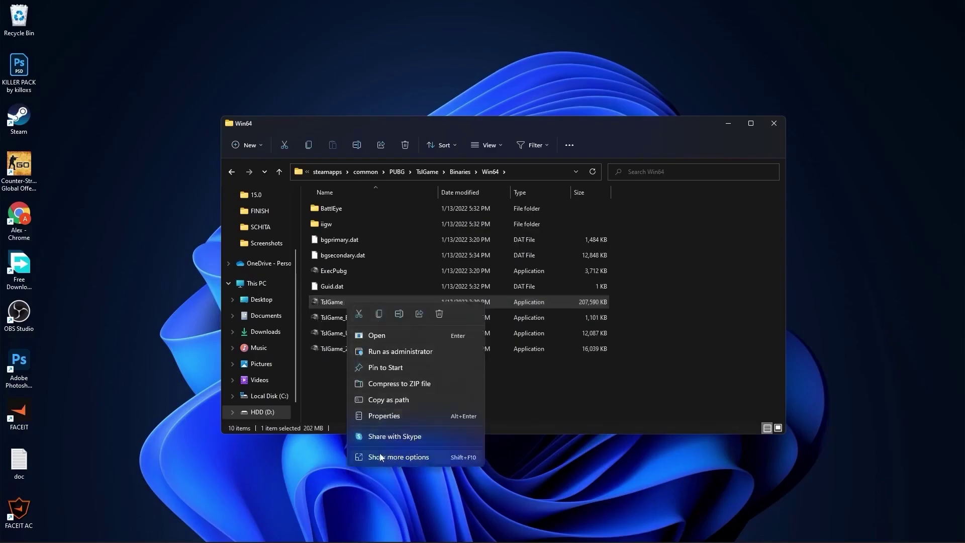
left_click(399, 457)
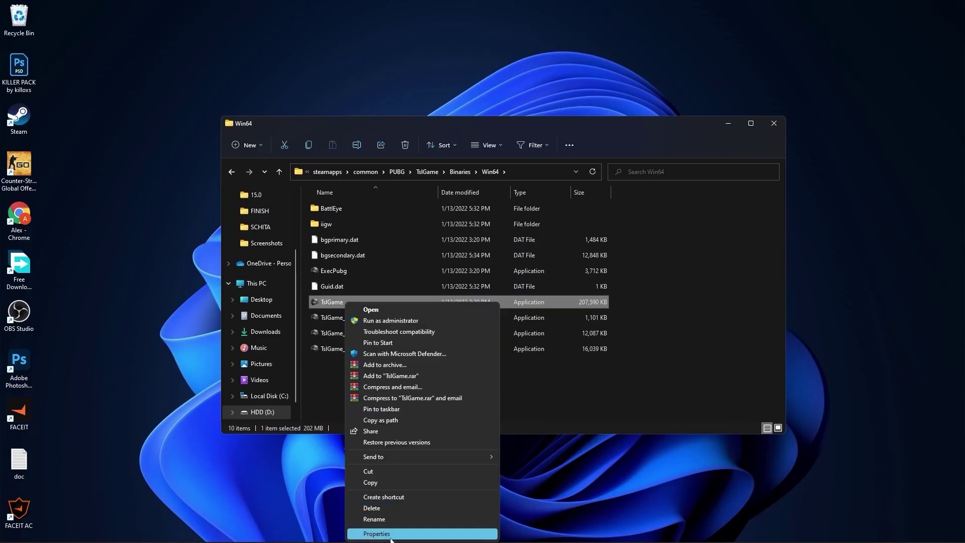
left_click(380, 534)
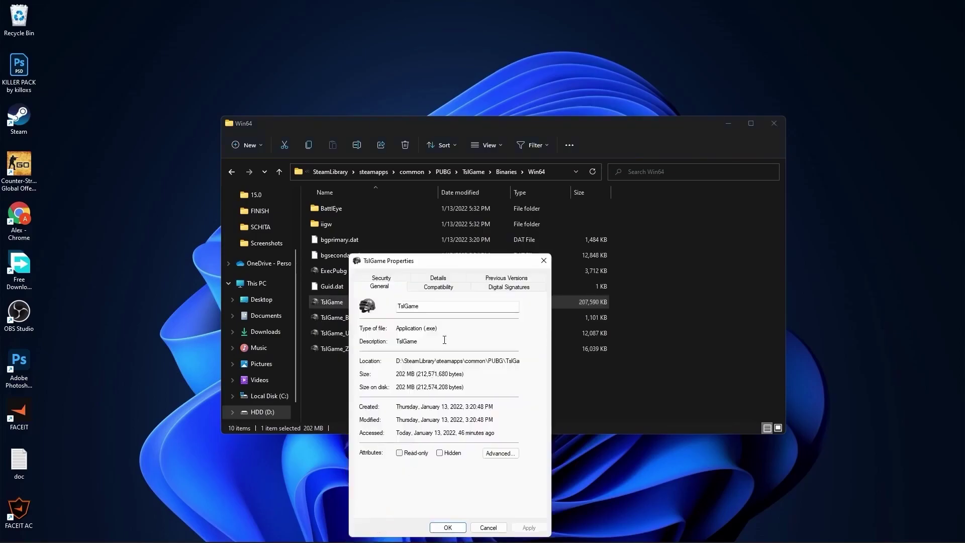
- Disable fullscreen optimizations and override high-DPI scaling to Application, then apply and close
left_click(439, 288)
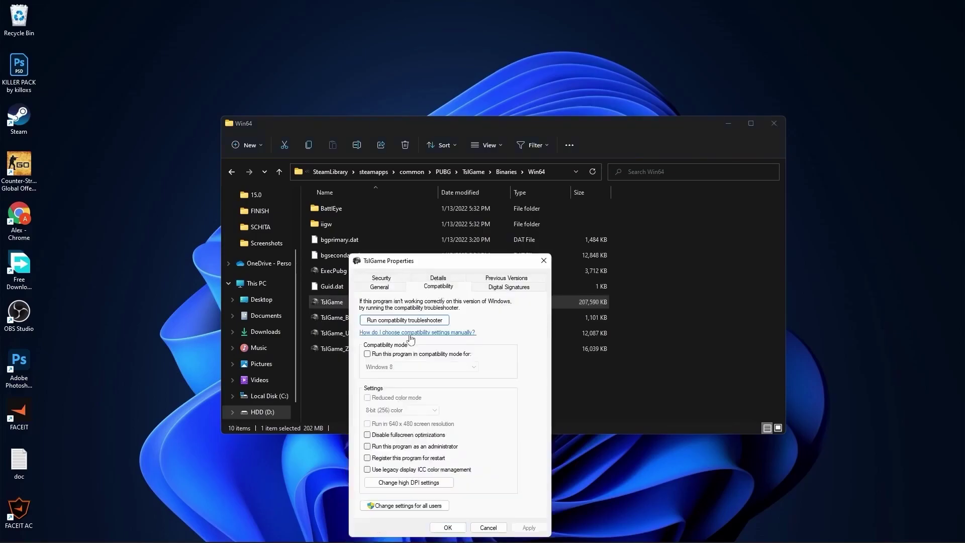
left_click(371, 436)
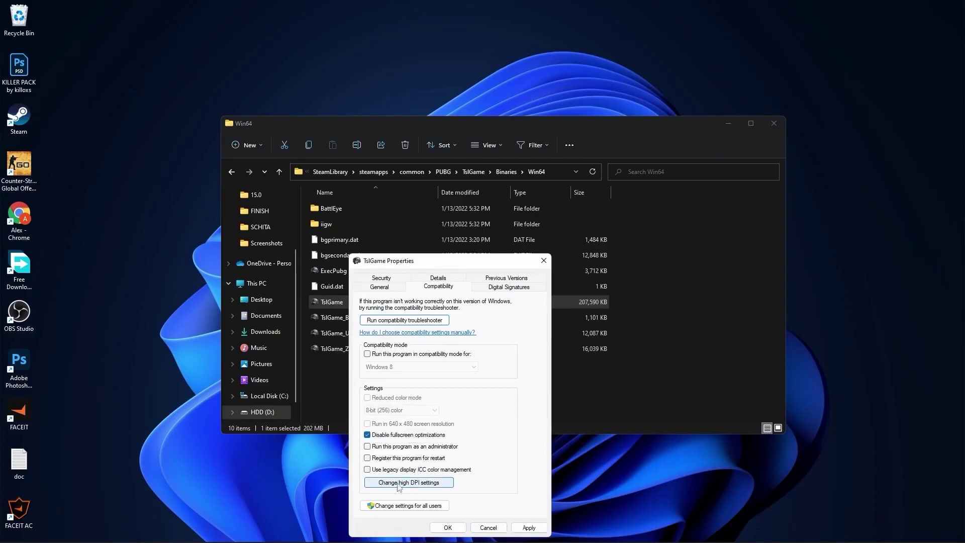
left_click(438, 484)
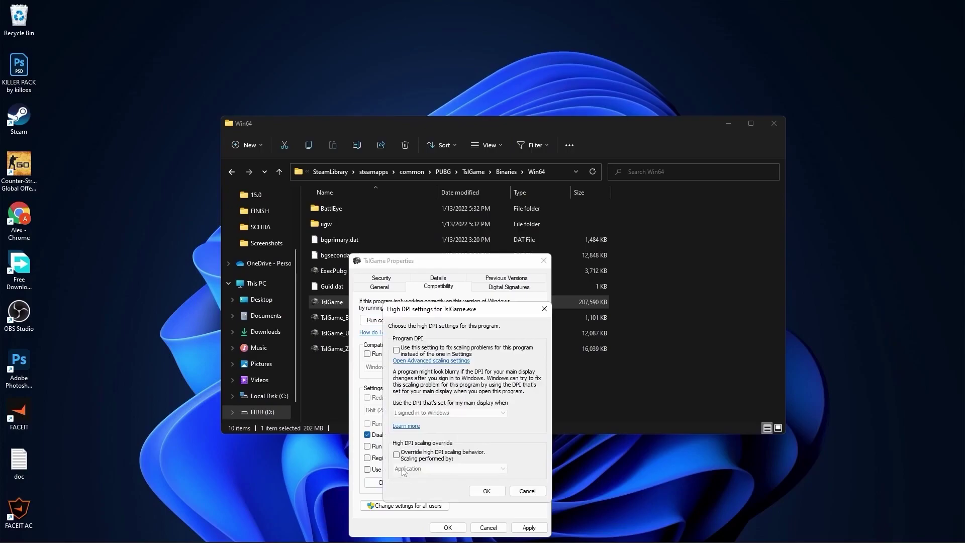
left_click(397, 455)
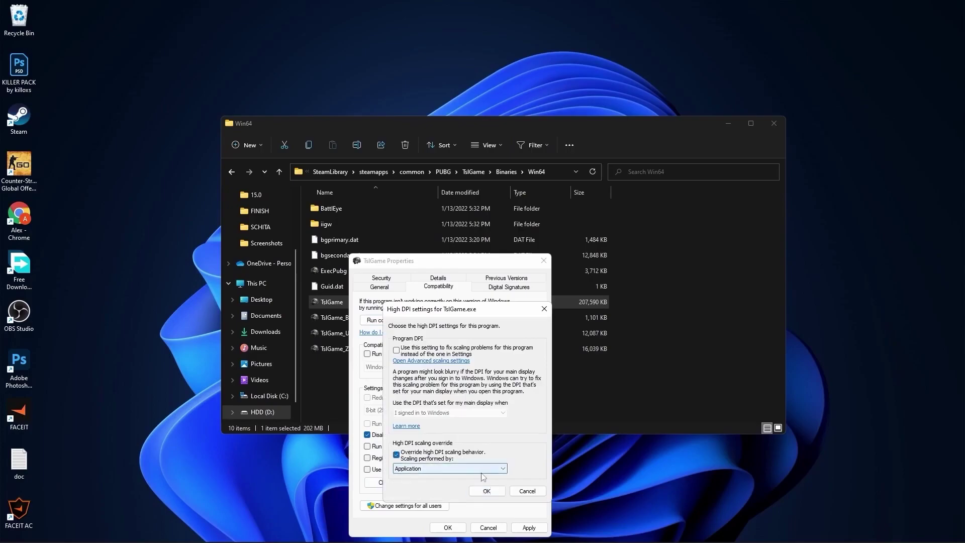
left_click(503, 492)
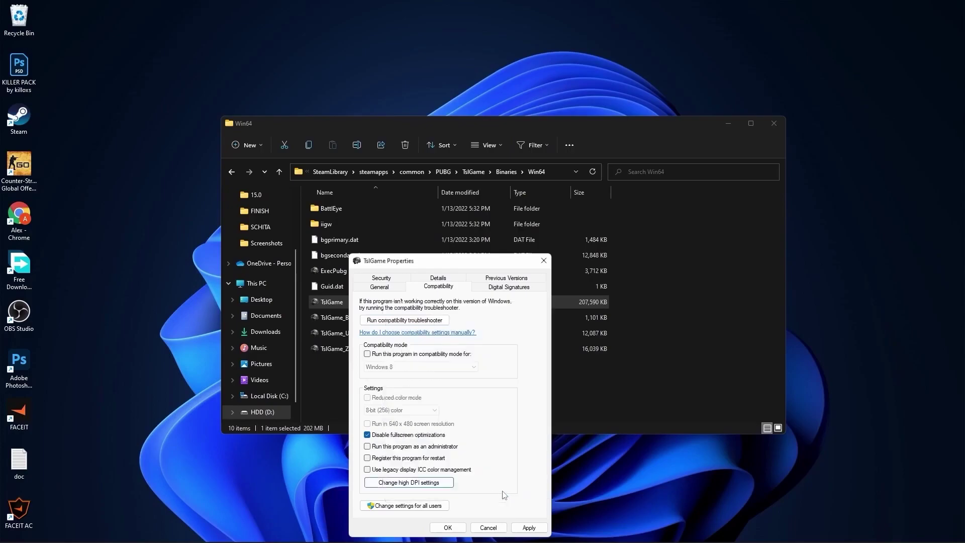
left_click(528, 527)
left_click(448, 527)
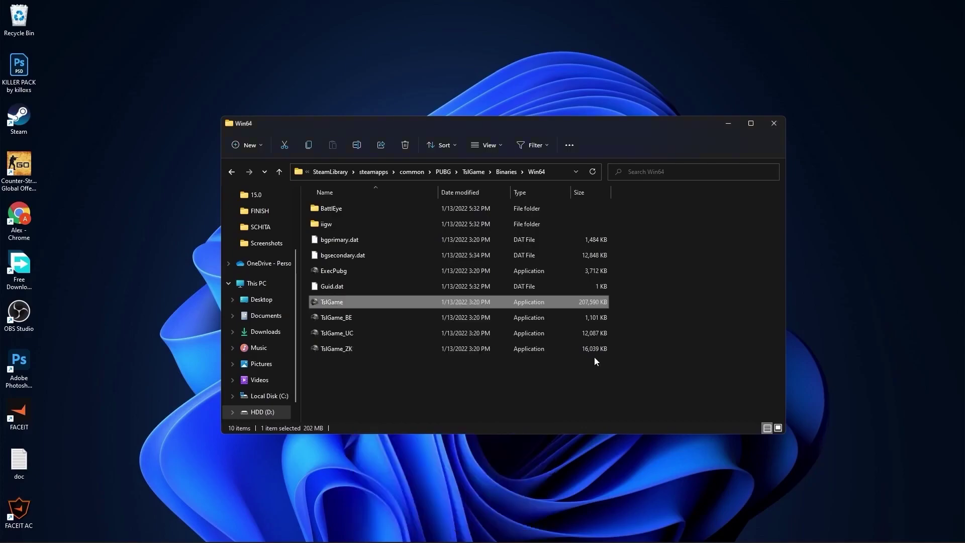
- Close Explorer, install the pending Windows update, recheck for updates, and close Settings
left_click(764, 125)
left_click(373, 530)
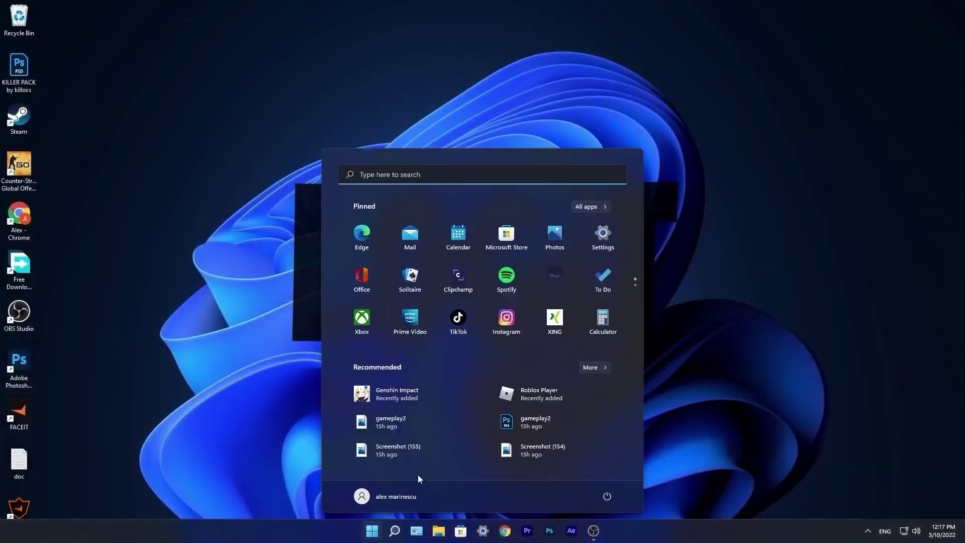
left_click(607, 229)
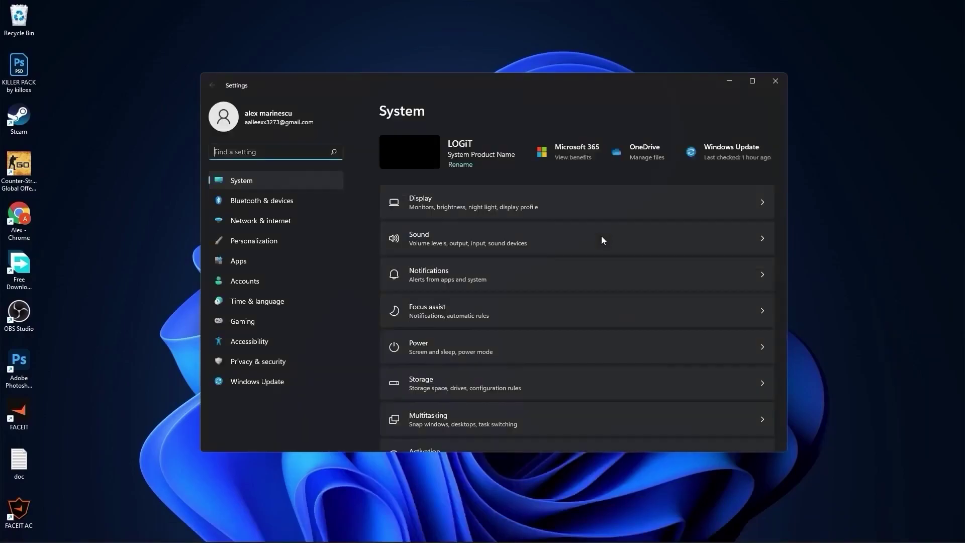
left_click(256, 384)
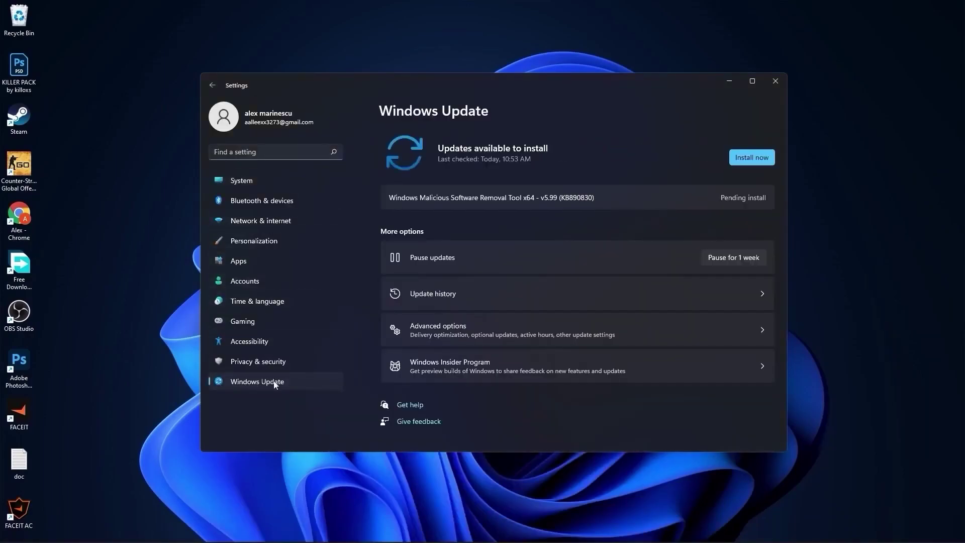
left_click(746, 155)
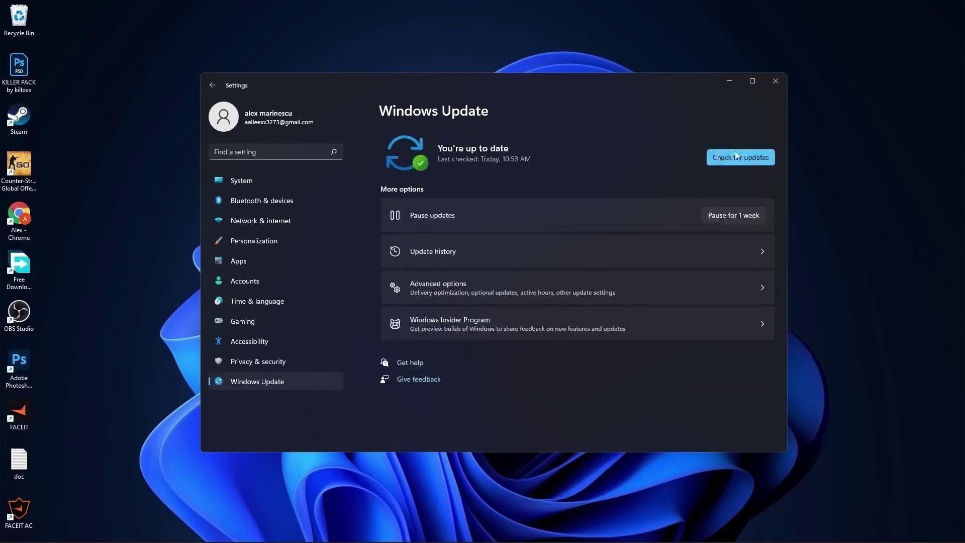
left_click(737, 157)
left_click(776, 80)
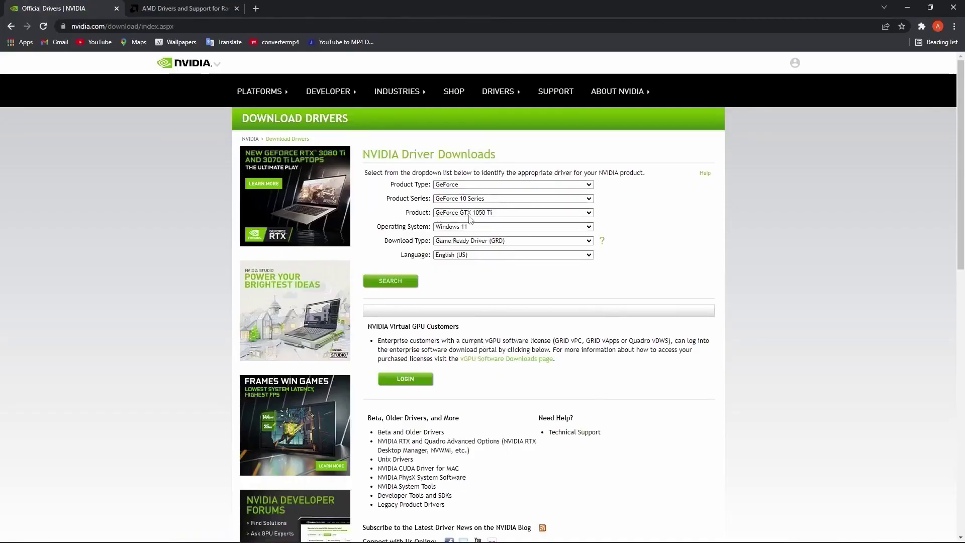
- Search for the GTX 1050 Ti Windows 11 Game Ready driver and download version 511.79
left_click(390, 282)
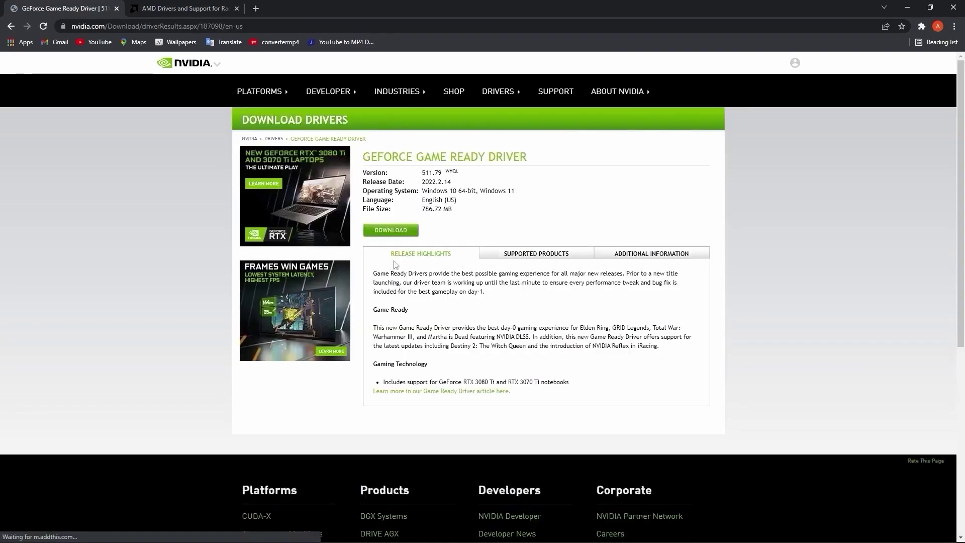
left_click(391, 231)
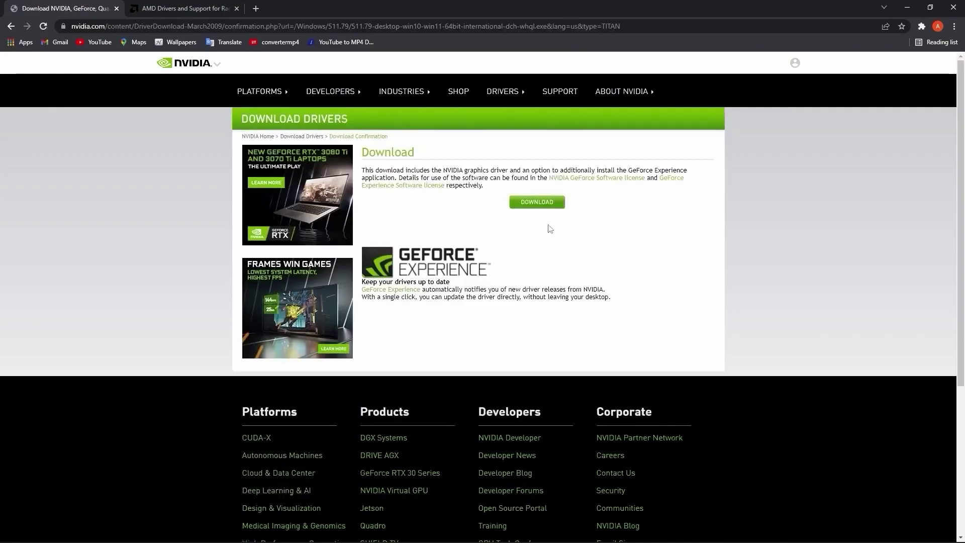
left_click(536, 201)
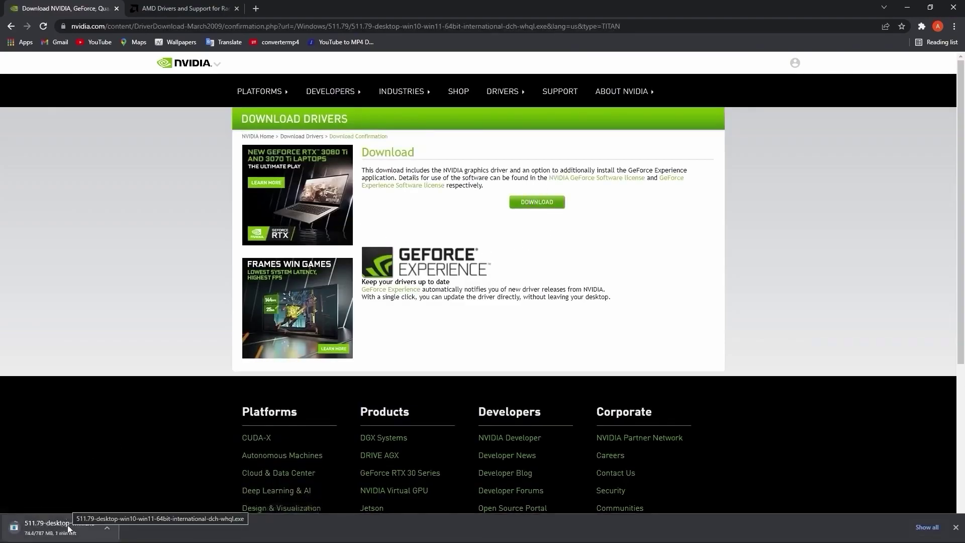
- Start and cancel the AMD Radeon auto-detect download, then open the NVIDIA 511.79 download's options
left_click(181, 9)
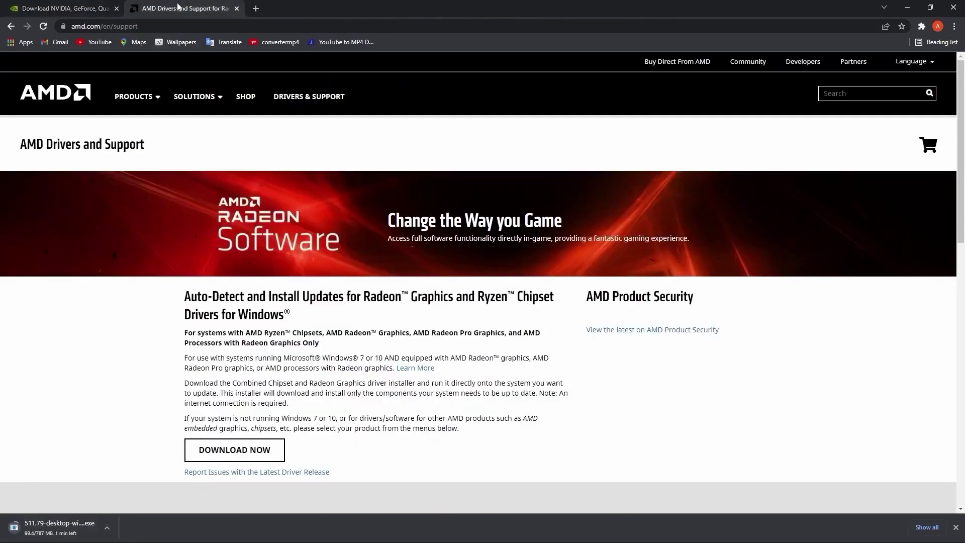
scroll(497, 359, "down", 2)
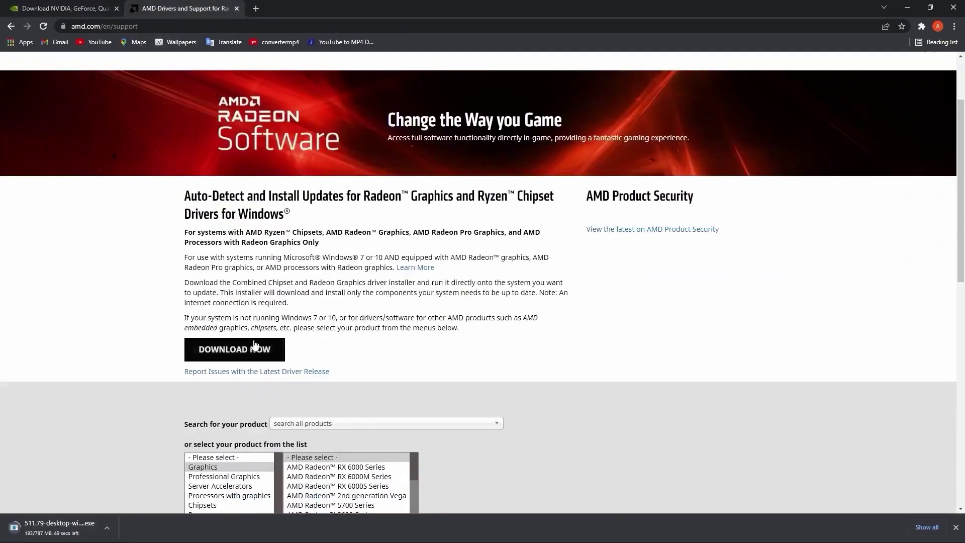
left_click(238, 350)
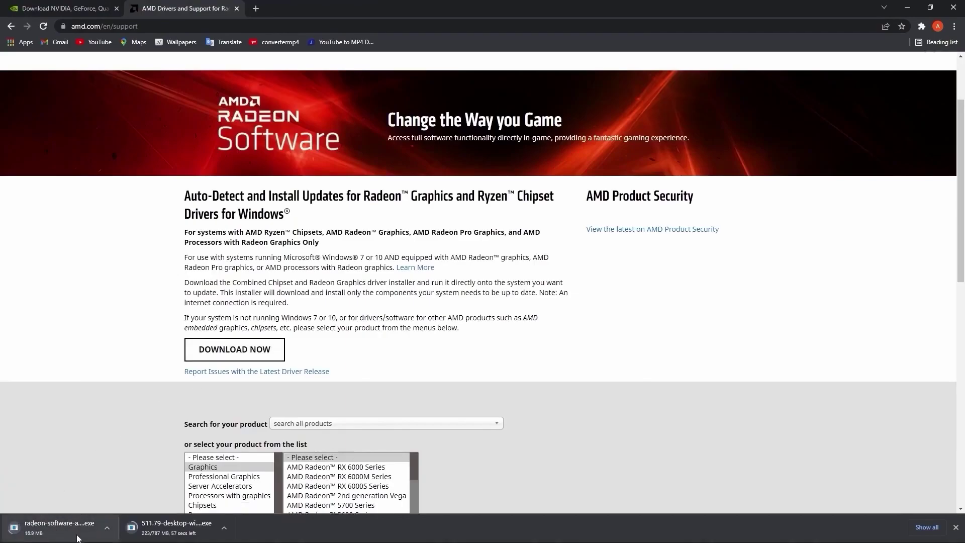
left_click(107, 528)
left_click(108, 512)
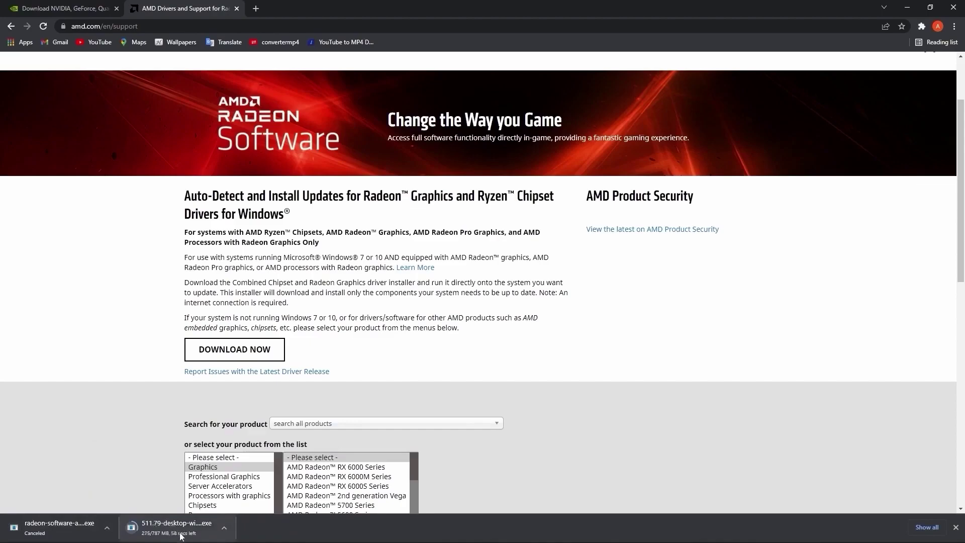
left_click(224, 528)
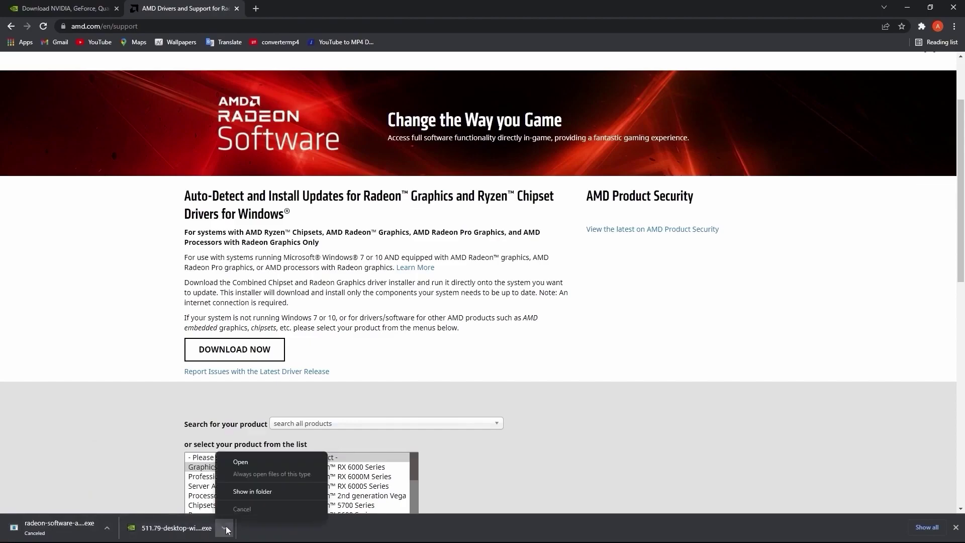
- Run the 511.79 installer and Express-install only the NVIDIA Graphics Driver, then close it
left_click(242, 463)
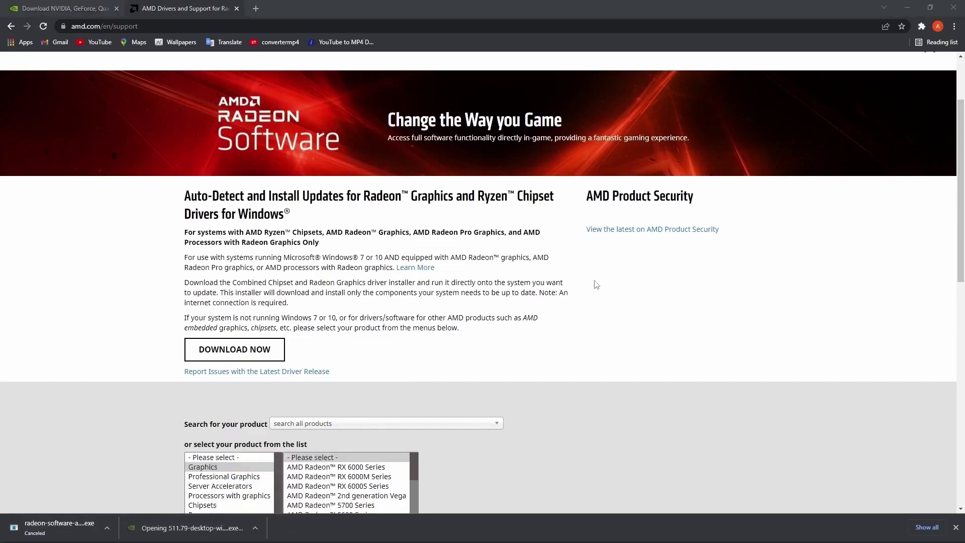
left_click(908, 7)
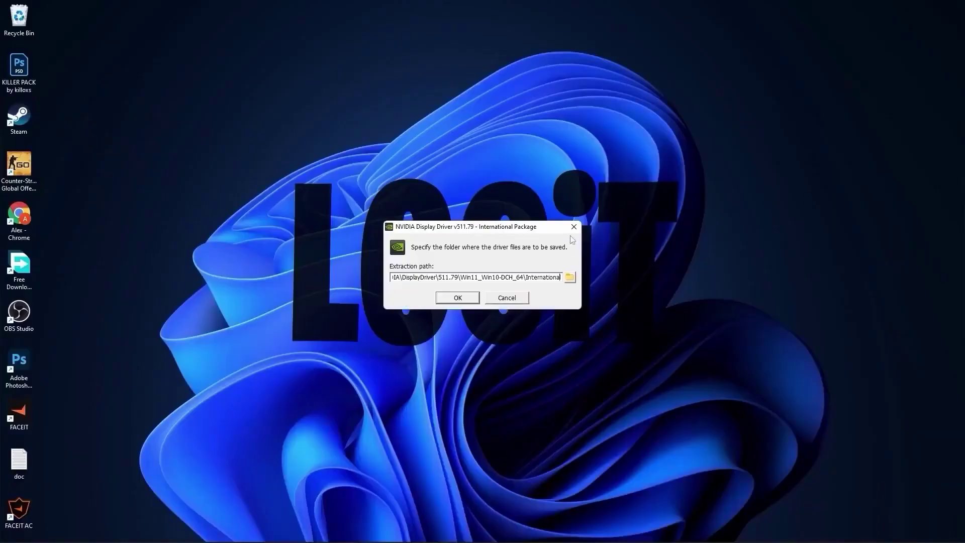
left_click(457, 298)
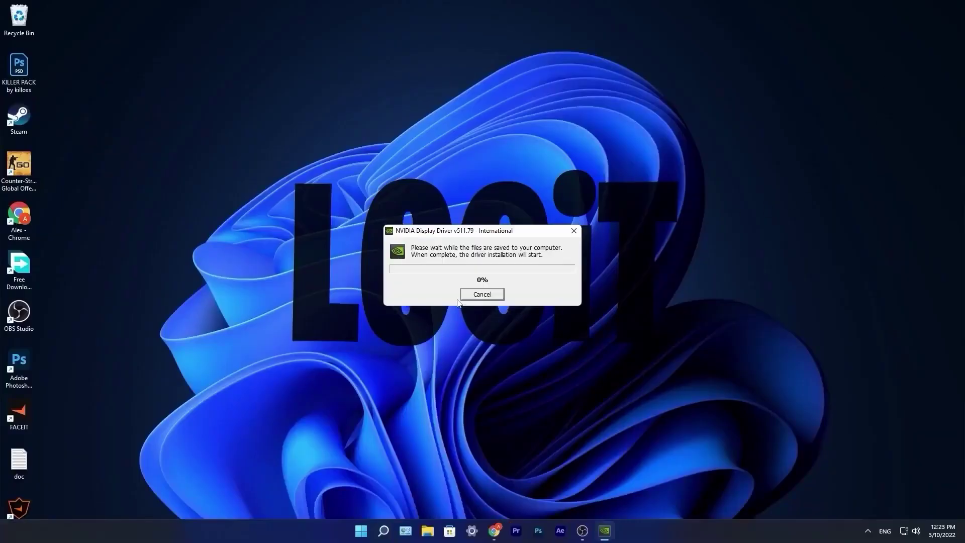
left_click(431, 234)
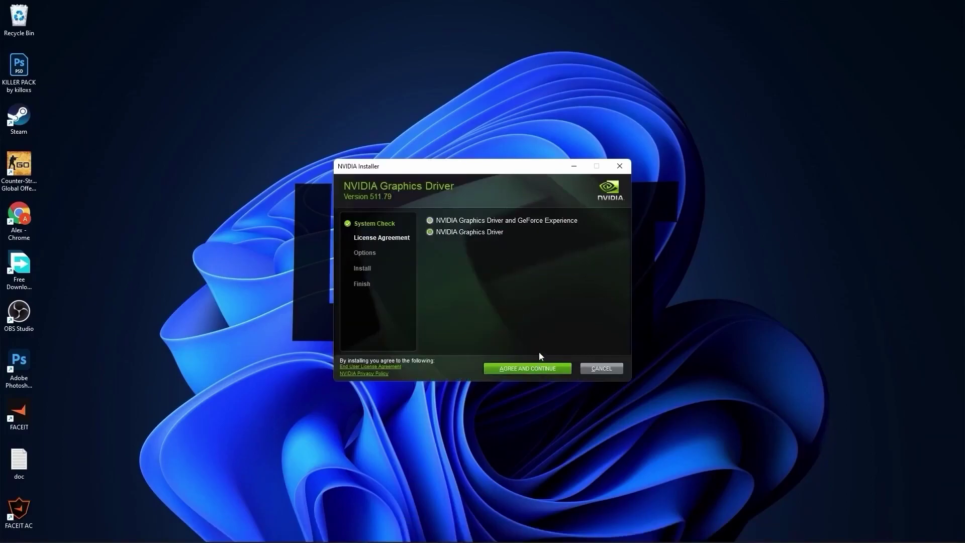
left_click(528, 369)
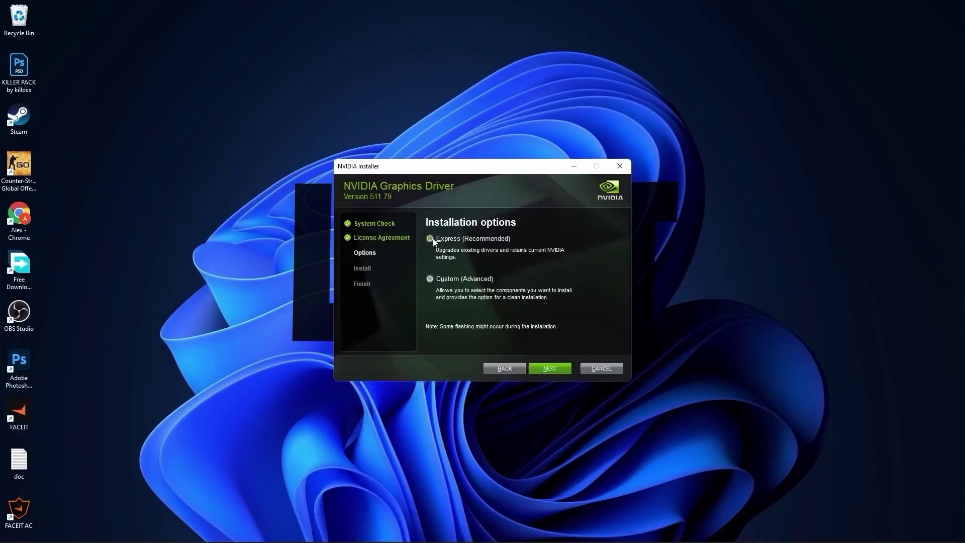
left_click(551, 369)
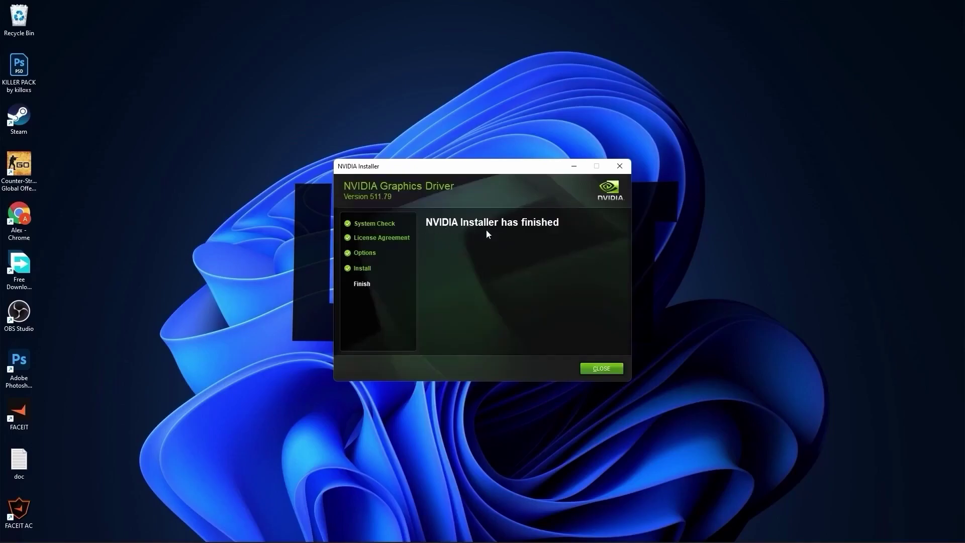
left_click(602, 369)
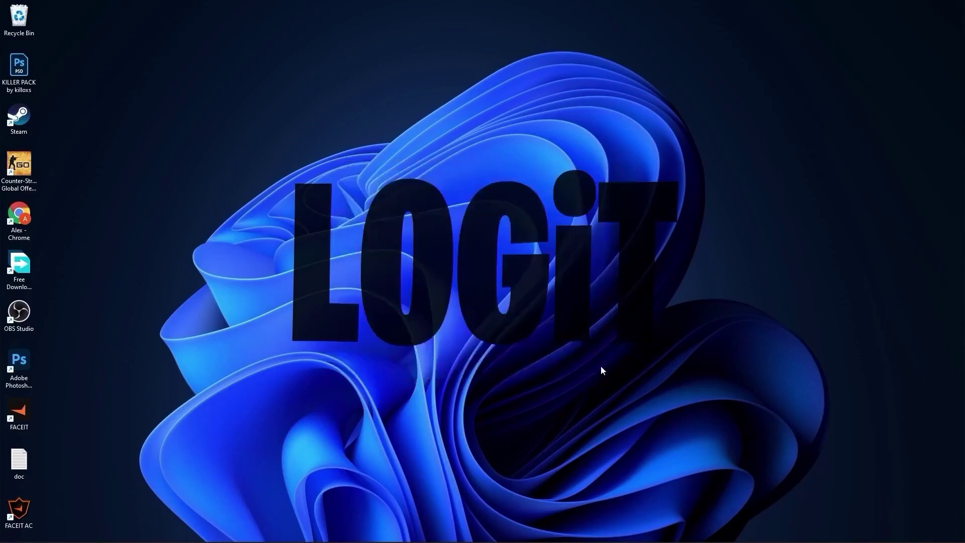
- Try opening NVIDIA Control Panel from the desktop's classic right-click menu
right_click(507, 146)
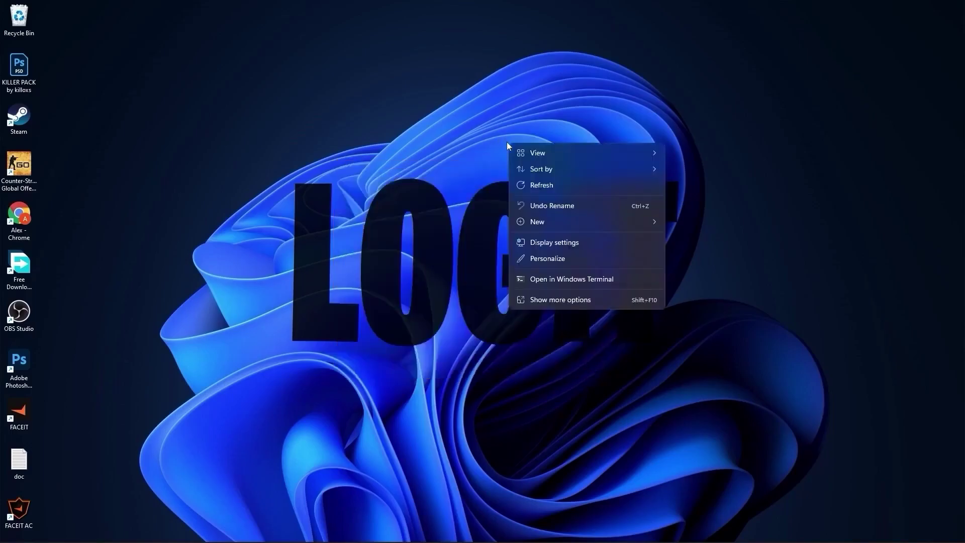
left_click(548, 299)
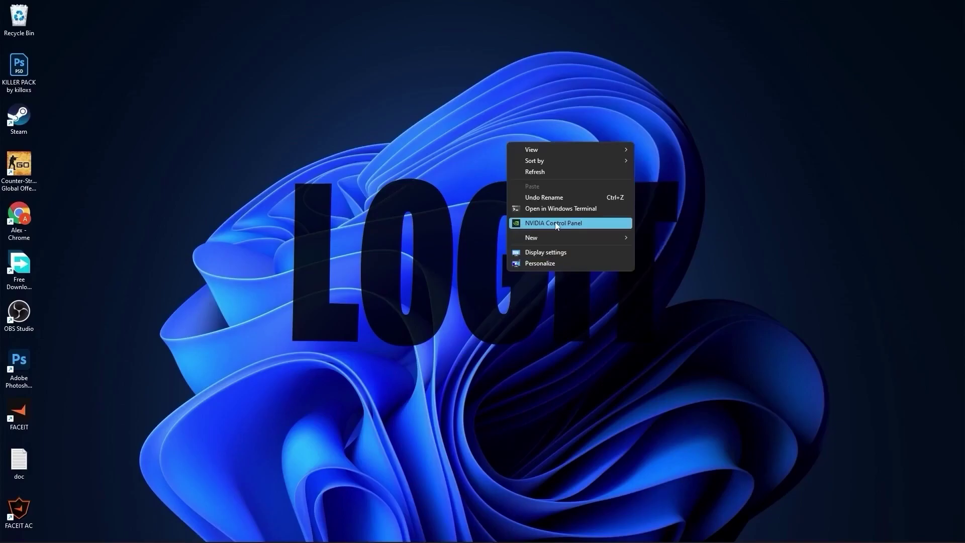
left_click(556, 225)
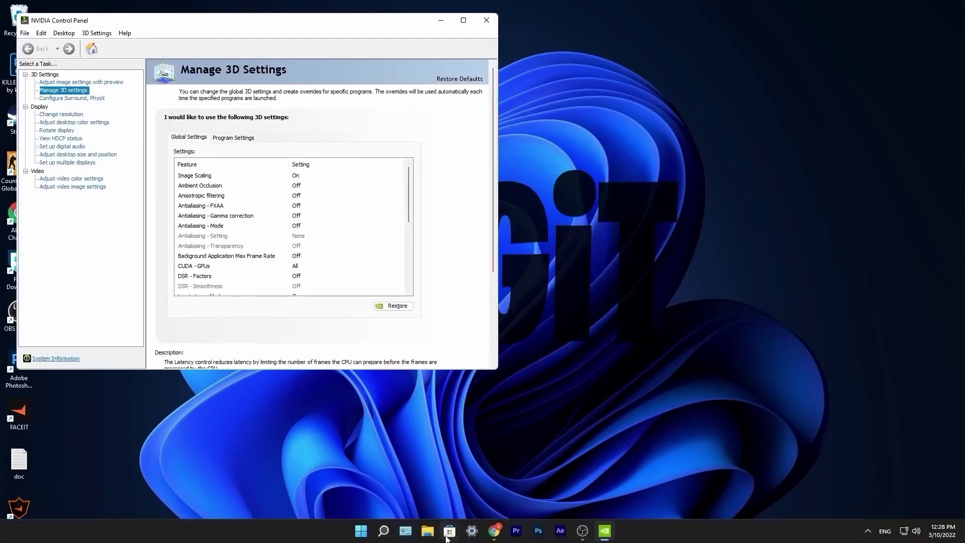
- Find 'nvidia control panel' in Microsoft Store and launch the app
left_click(449, 531)
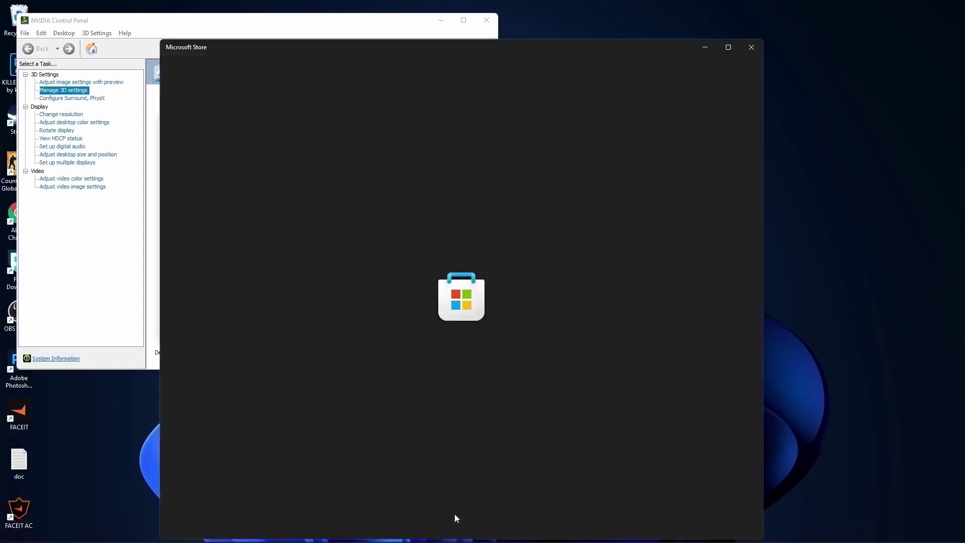
left_click(445, 35)
type("nvidia control panel")
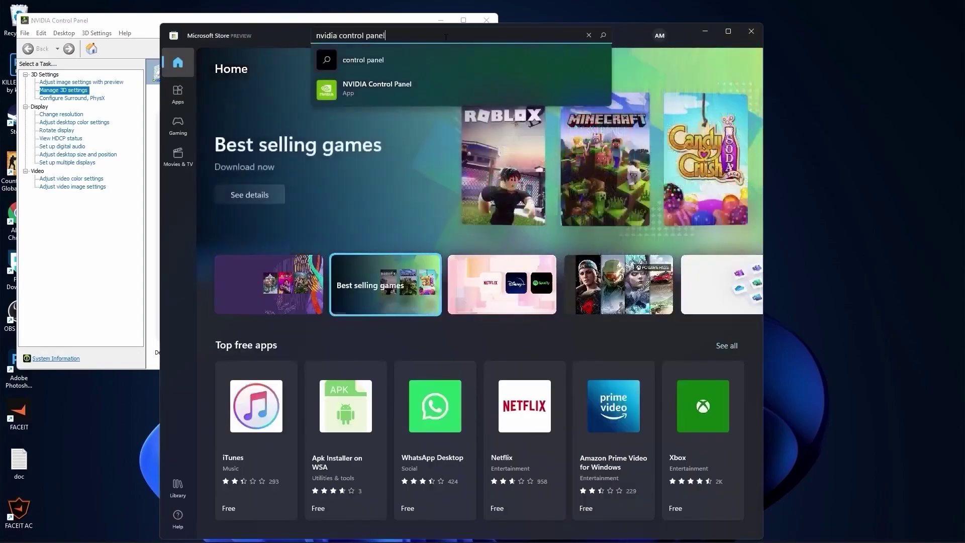
left_click(373, 86)
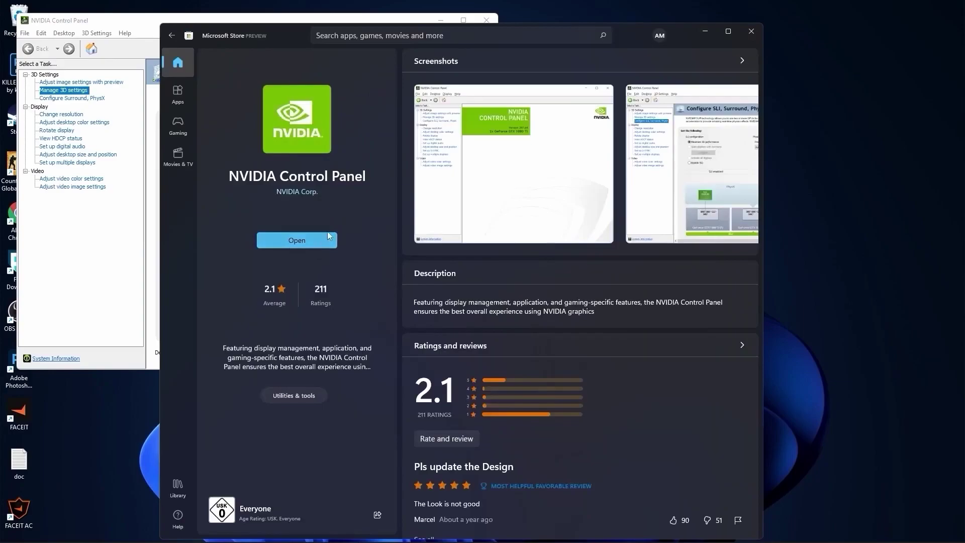
left_click(306, 242)
- Set NVIDIA image settings to 'Use my preference' with the slider at Performance and apply
left_click(80, 83)
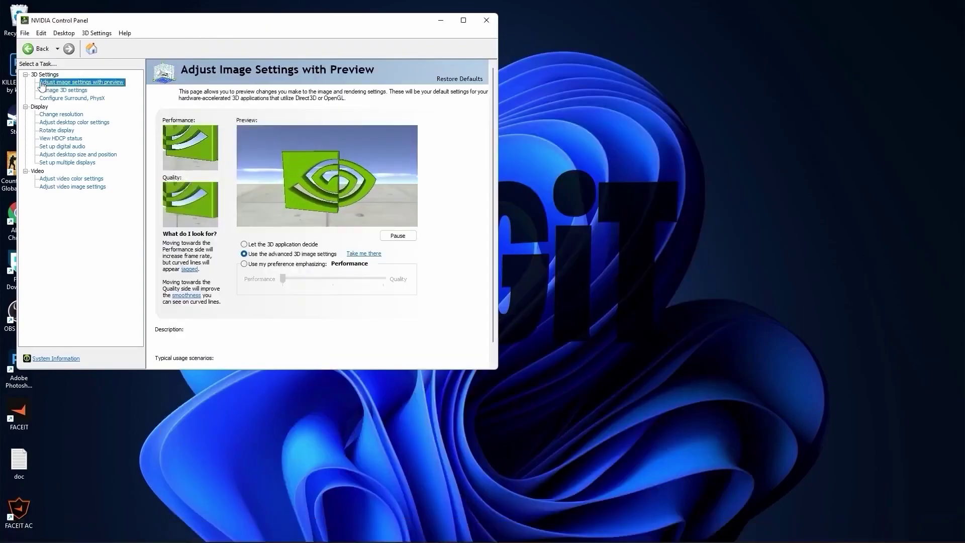
left_click(280, 265)
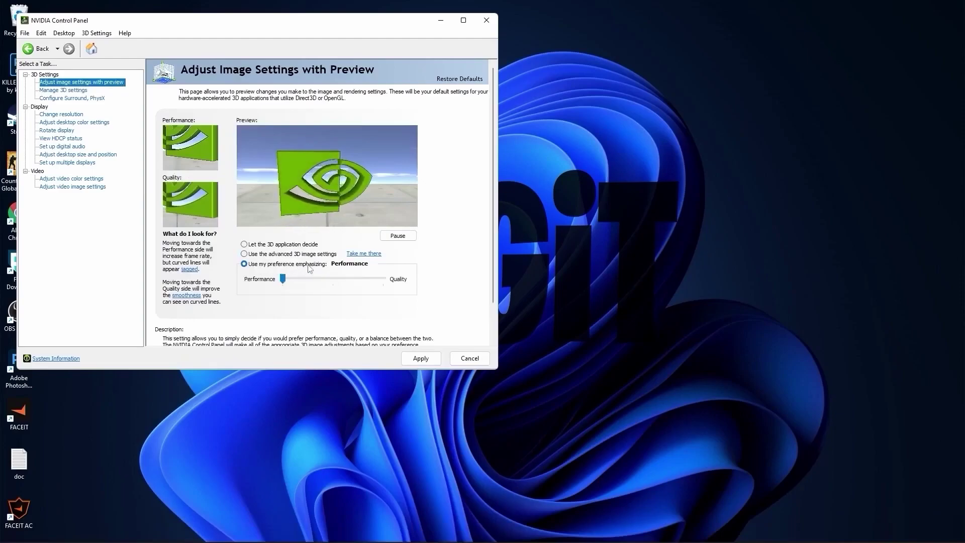
left_click(307, 280)
left_click(307, 281)
left_click(418, 357)
left_click(41, 92)
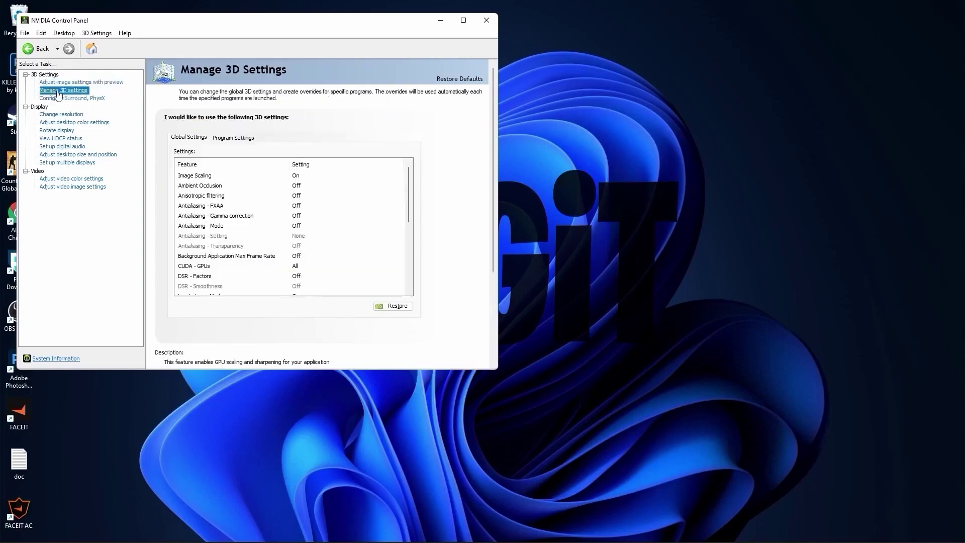
- Turn Image Scaling on with 50% sharpening in Global Settings
left_click(183, 177)
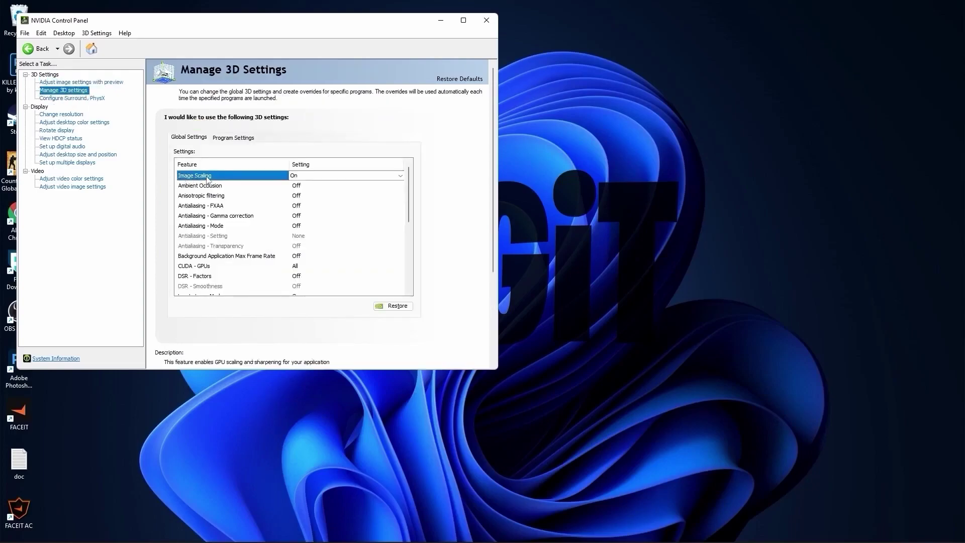
left_click(292, 177)
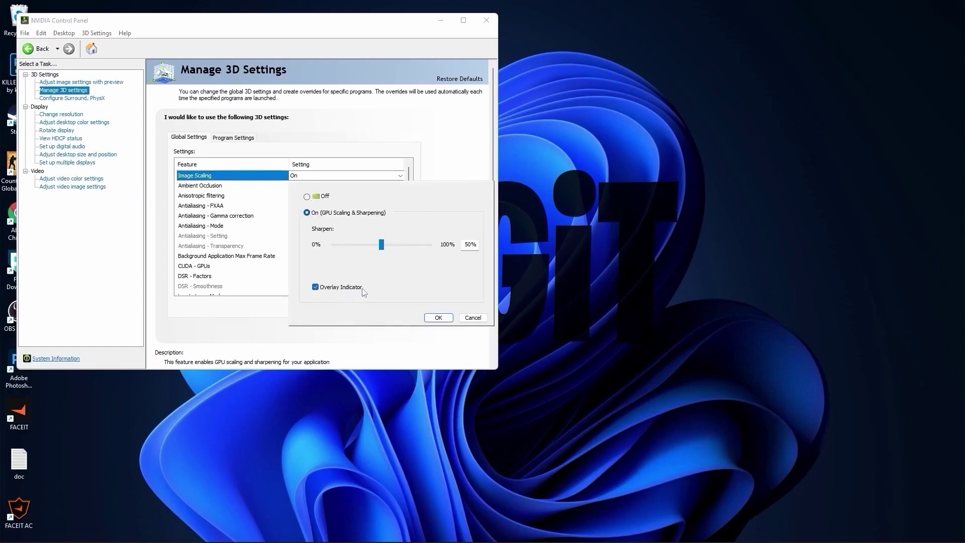
left_click(438, 318)
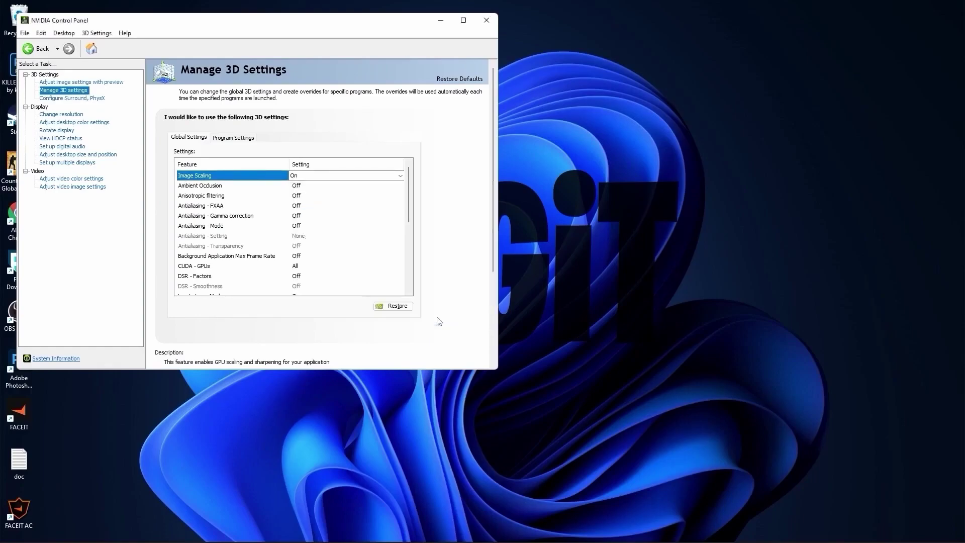
- Keep Low Latency Mode On and leave Max Frame Rate off
scroll(306, 225, "down", 2)
left_click(229, 205)
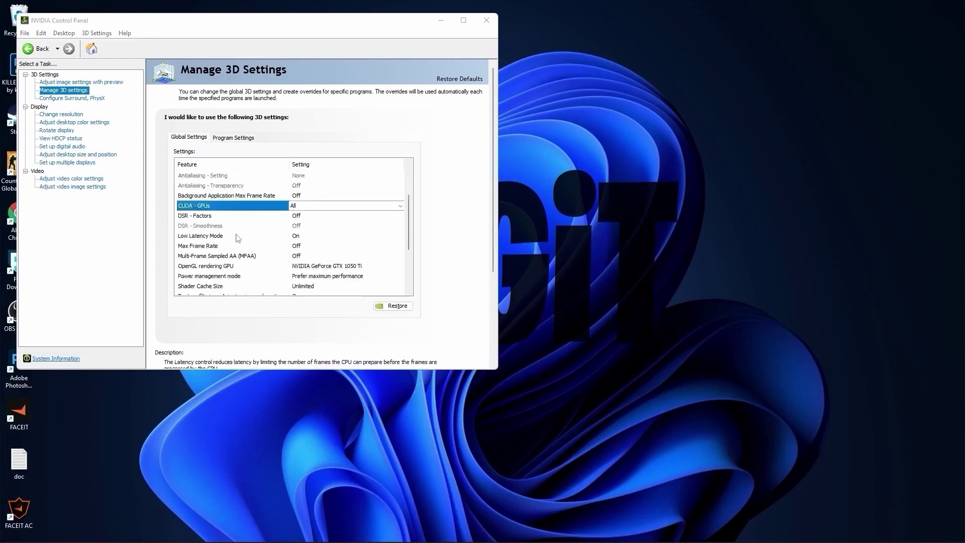
left_click(204, 236)
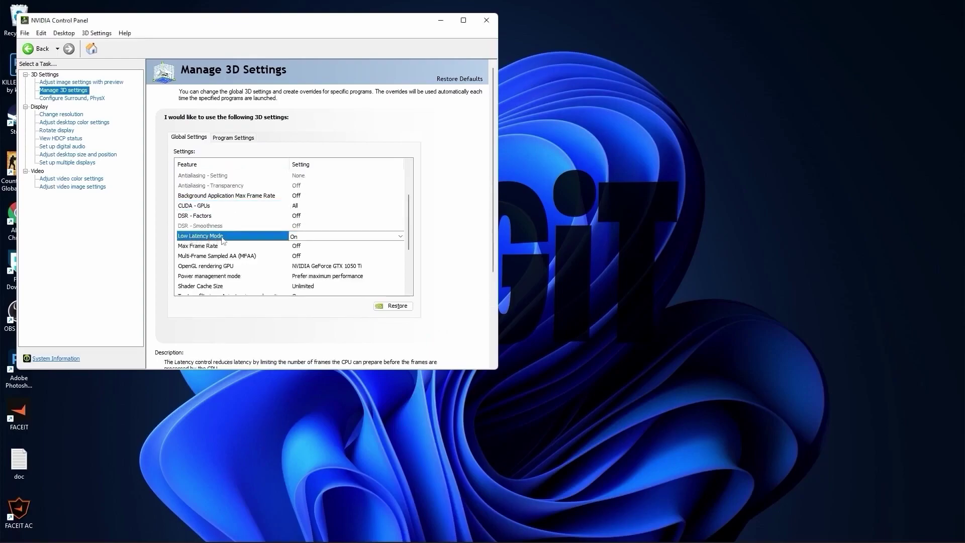
left_click(302, 238)
left_click(309, 254)
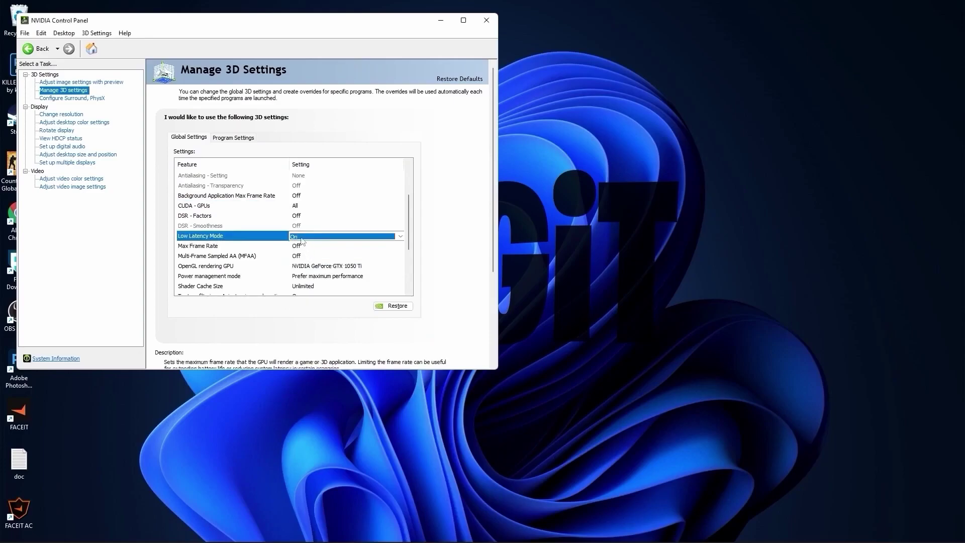
left_click(300, 246)
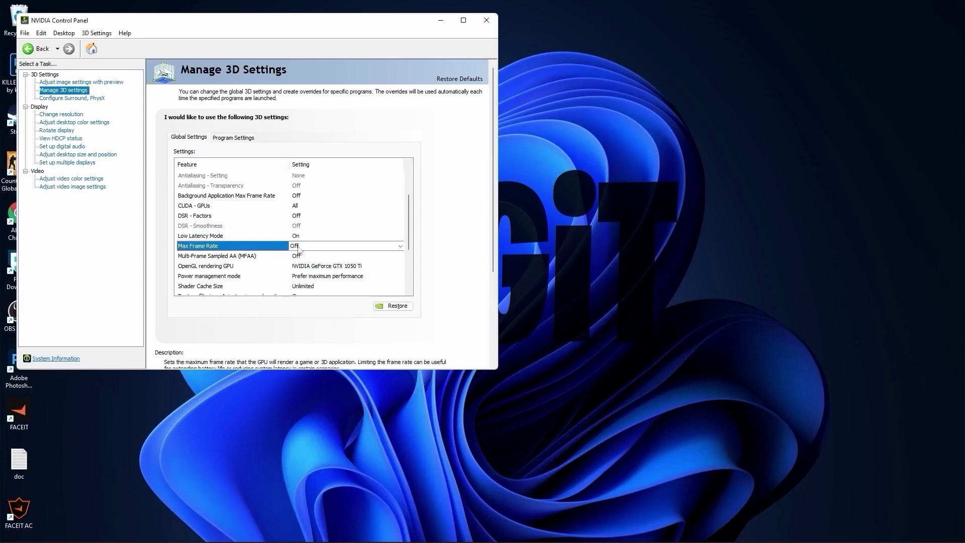
left_click(307, 246)
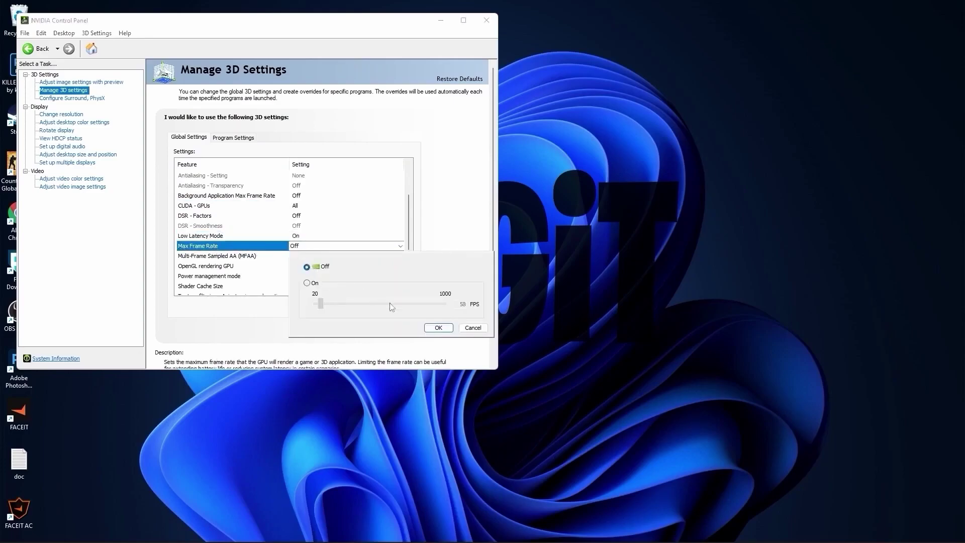
left_click(439, 327)
- Keep OpenGL rendering on the GTX 1050 Ti and set Power management to Prefer maximum performance
scroll(236, 226, "down", 2)
left_click(192, 216)
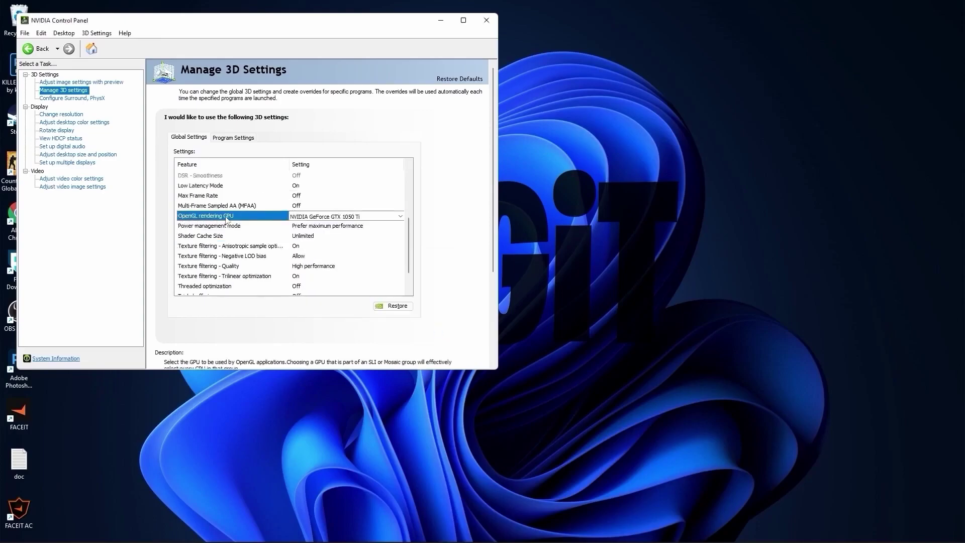
left_click(306, 219)
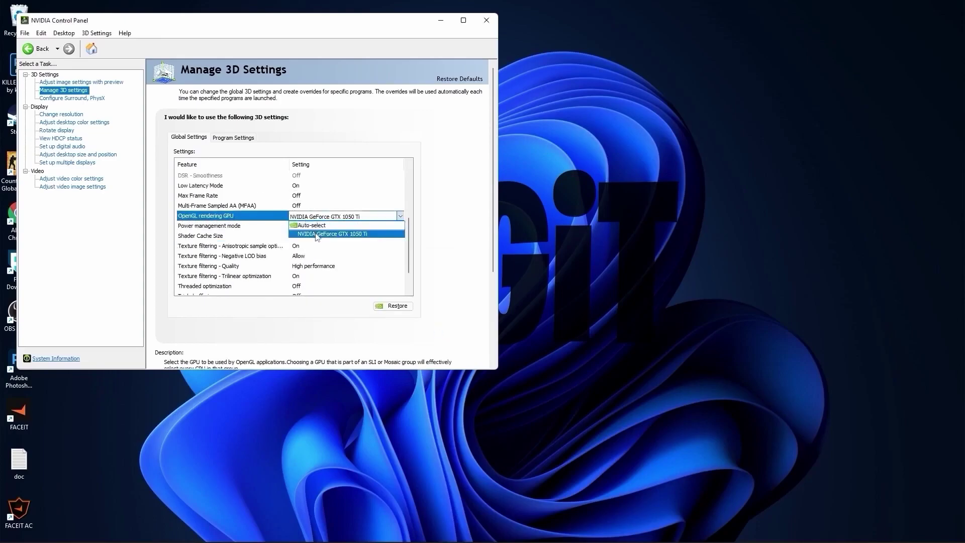
left_click(291, 222)
left_click(186, 227)
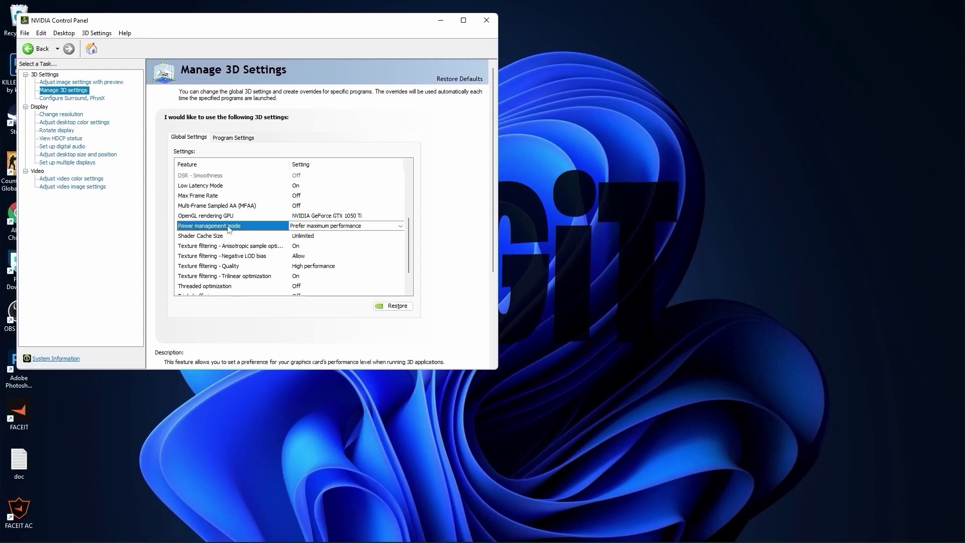
left_click(292, 227)
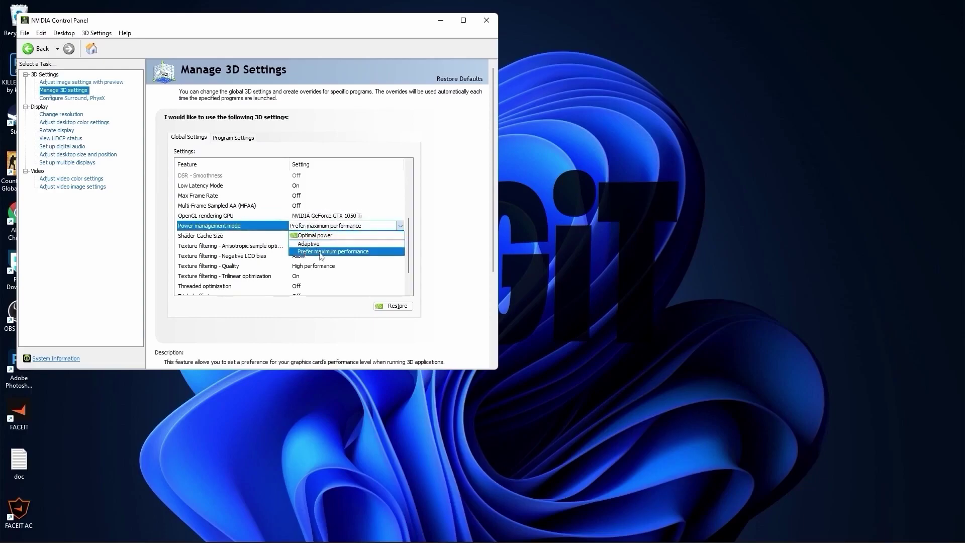
left_click(325, 252)
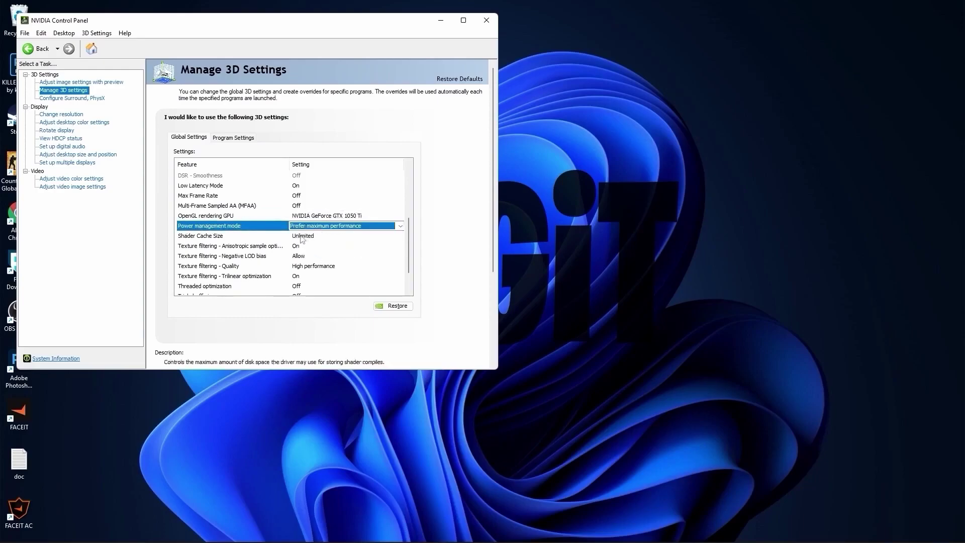
- Keep texture filtering at High performance and set Threaded optimization and Vertical sync Off
scroll(222, 241, "down", 1)
left_click(217, 237)
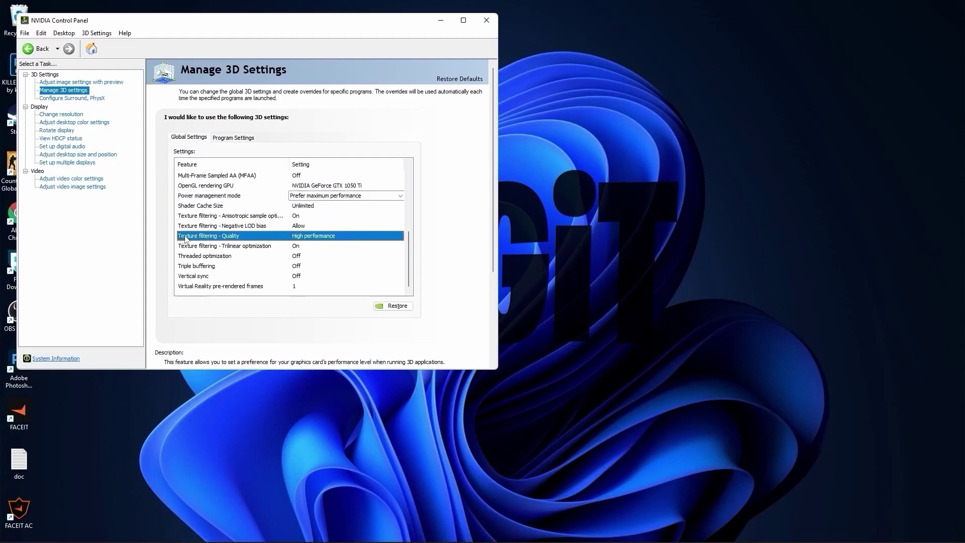
left_click(304, 237)
left_click(302, 270)
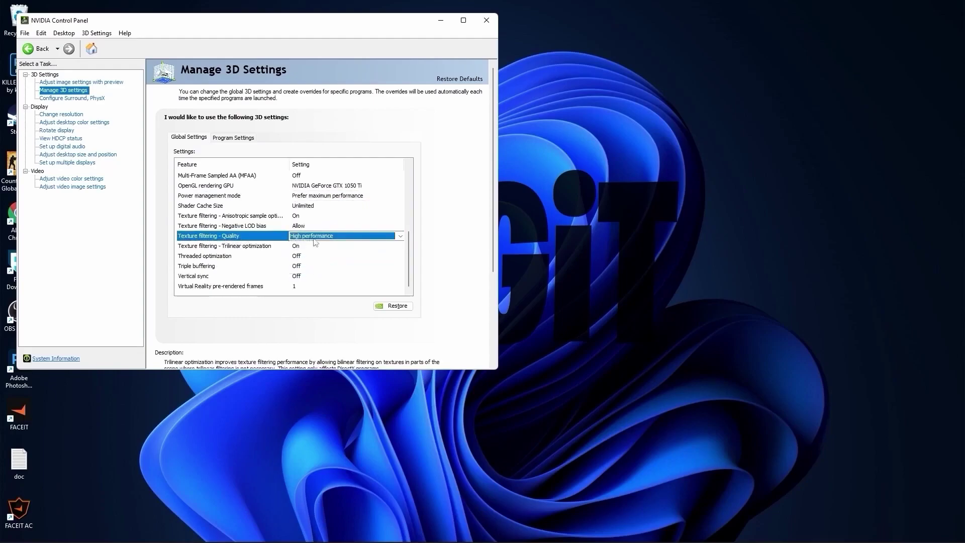
left_click(211, 257)
left_click(298, 257)
left_click(302, 274)
left_click(189, 277)
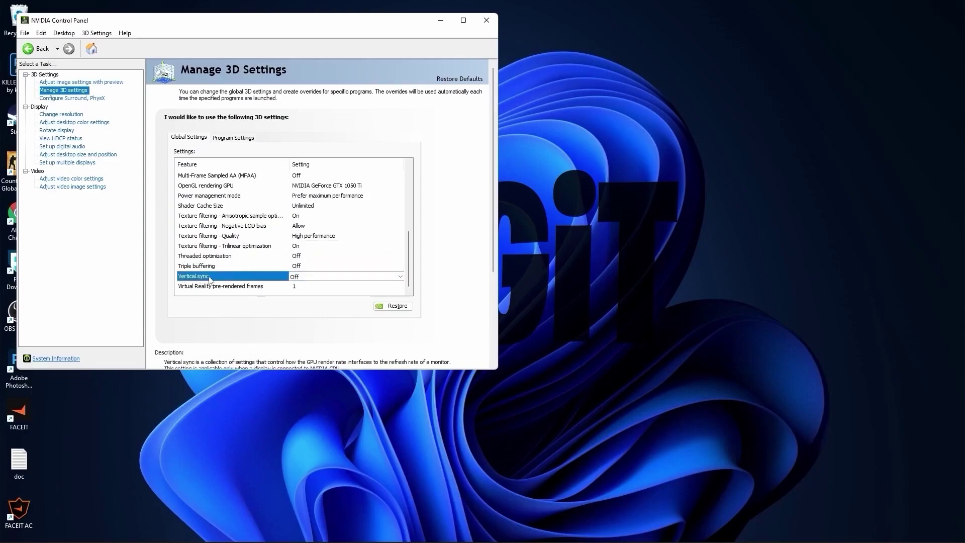
left_click(293, 279)
left_click(291, 277)
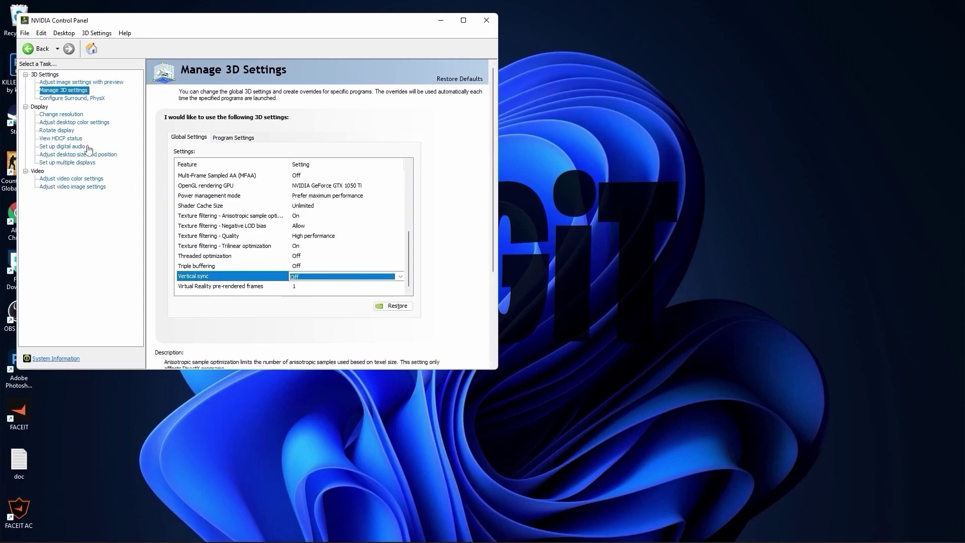
- Switch the display to PC 1920 × 1080 at 75Hz and keep the new configuration
left_click(61, 115)
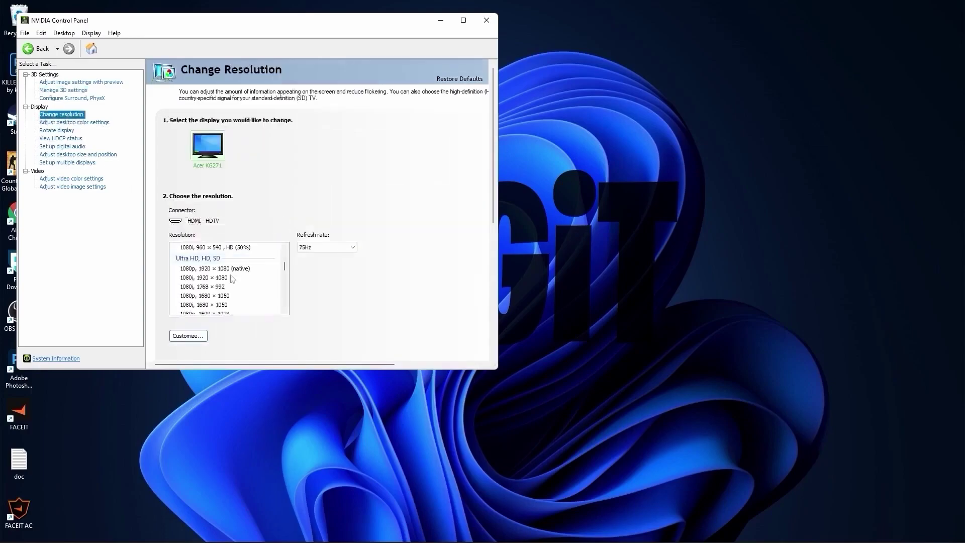
left_click(183, 269)
left_click(313, 246)
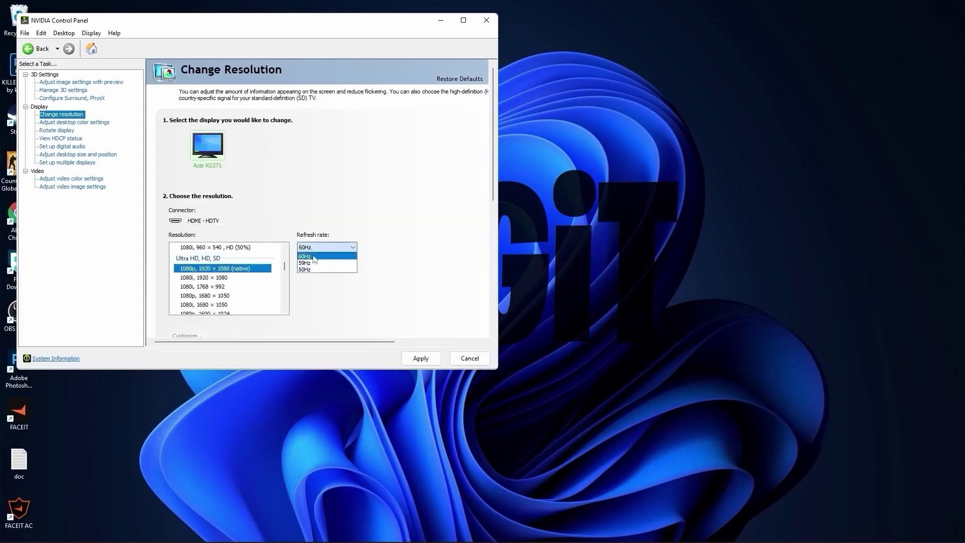
left_click(313, 247)
scroll(235, 282, "down", 6)
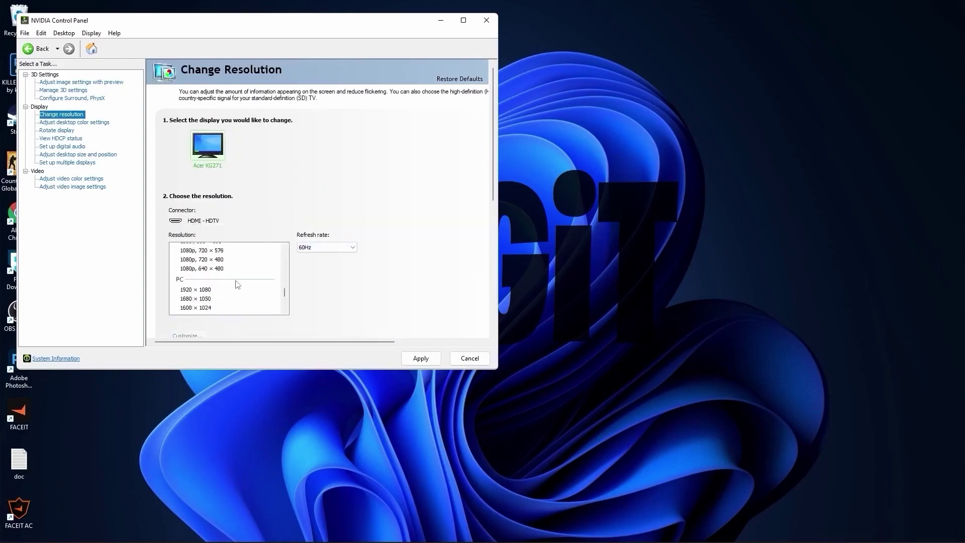
left_click(204, 264)
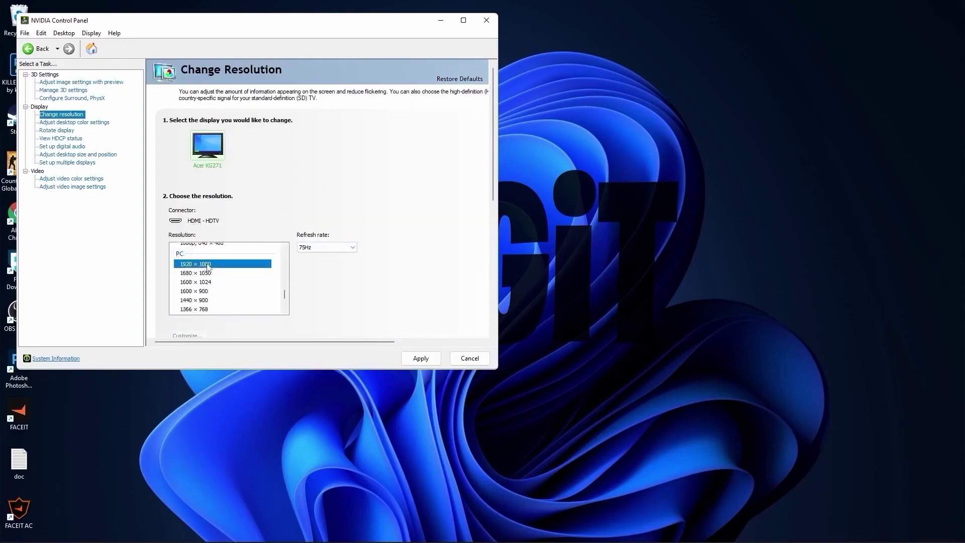
left_click(310, 247)
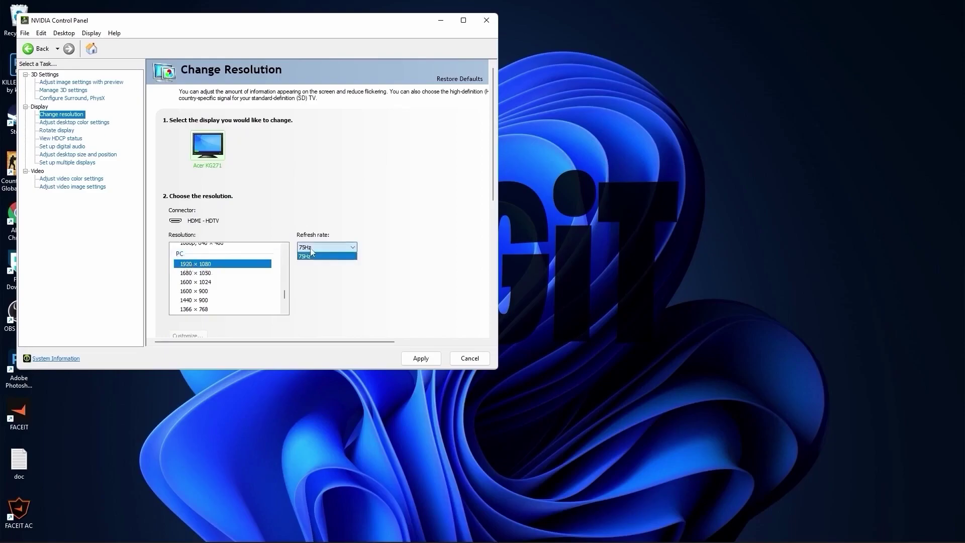
left_click(315, 251)
left_click(421, 358)
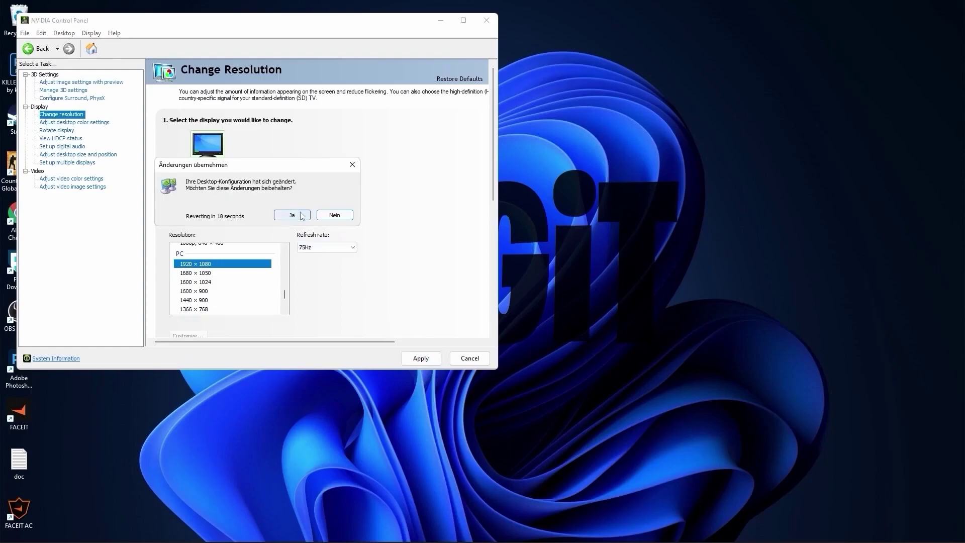
left_click(302, 215)
- Set Digital vibrance to 70% in desktop colour settings and apply
left_click(61, 123)
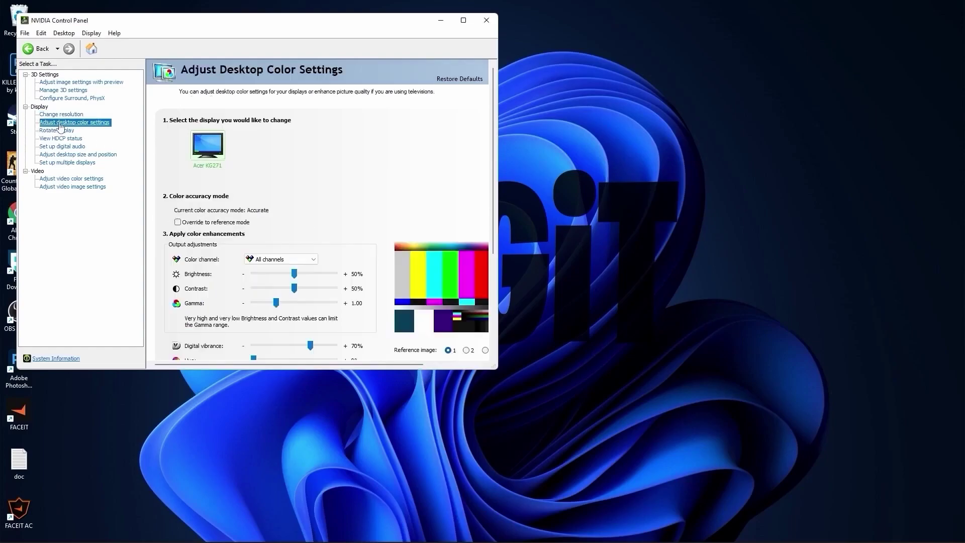
scroll(169, 298, "down", 3)
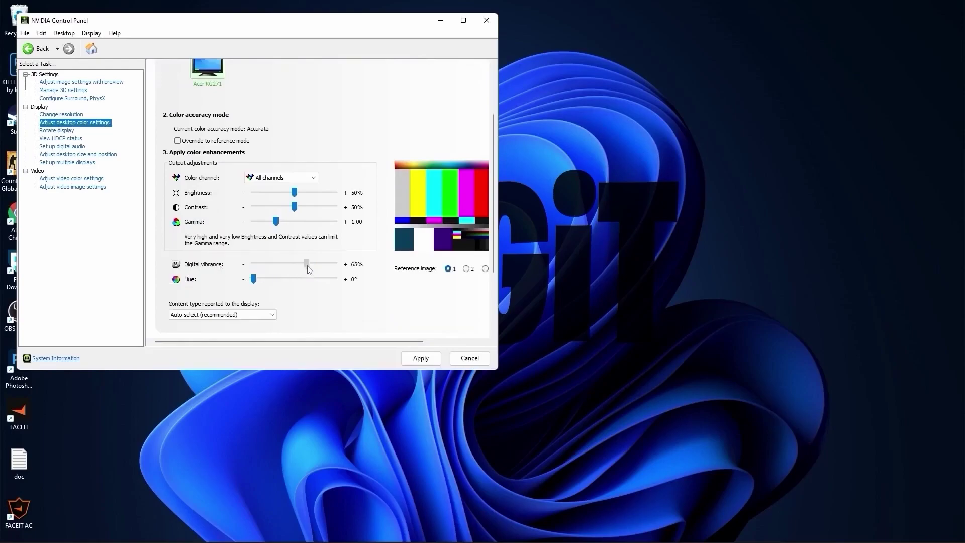
left_click_drag(313, 265, 311, 265)
left_click(421, 358)
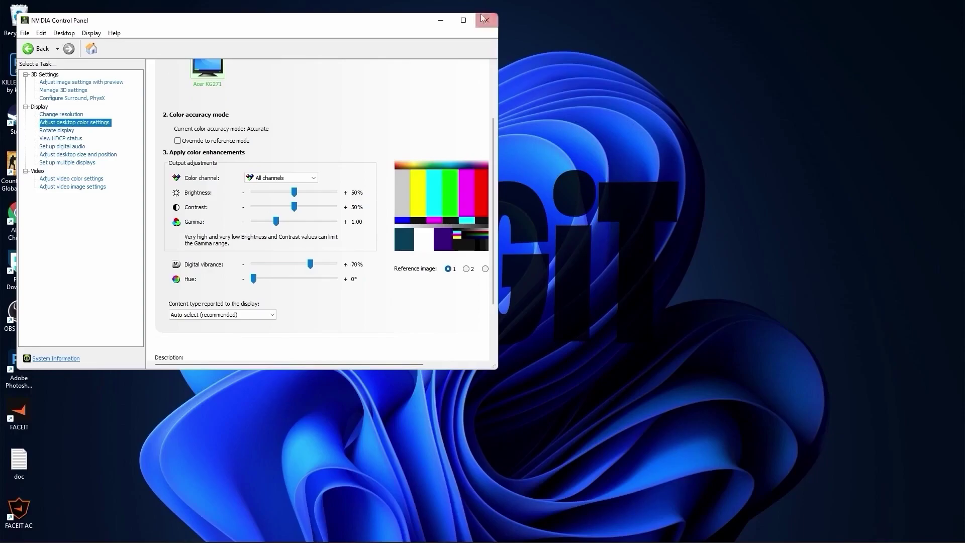
- From Power Options, create a High performance-based power plan named LOGiT
left_click(486, 20)
left_click(397, 530)
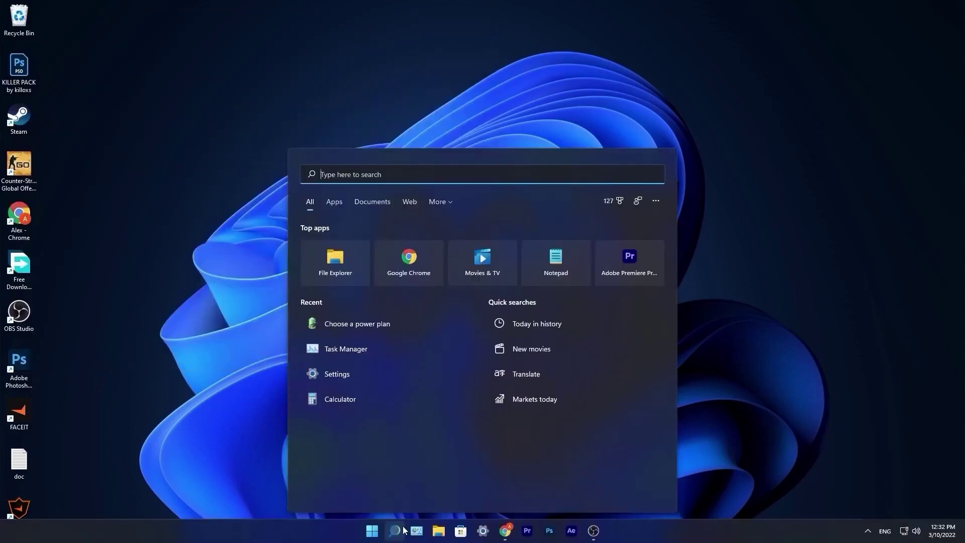
type("choose")
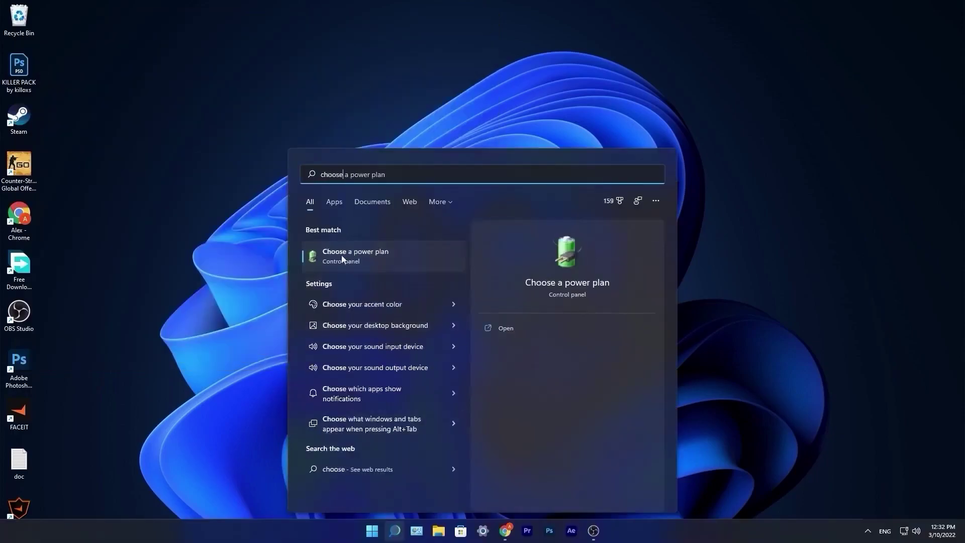
left_click(347, 257)
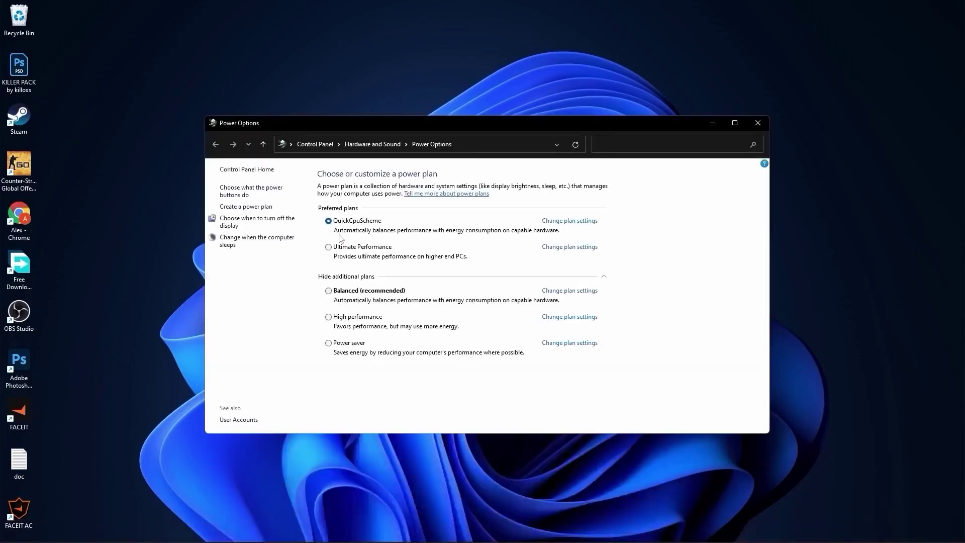
left_click(224, 207)
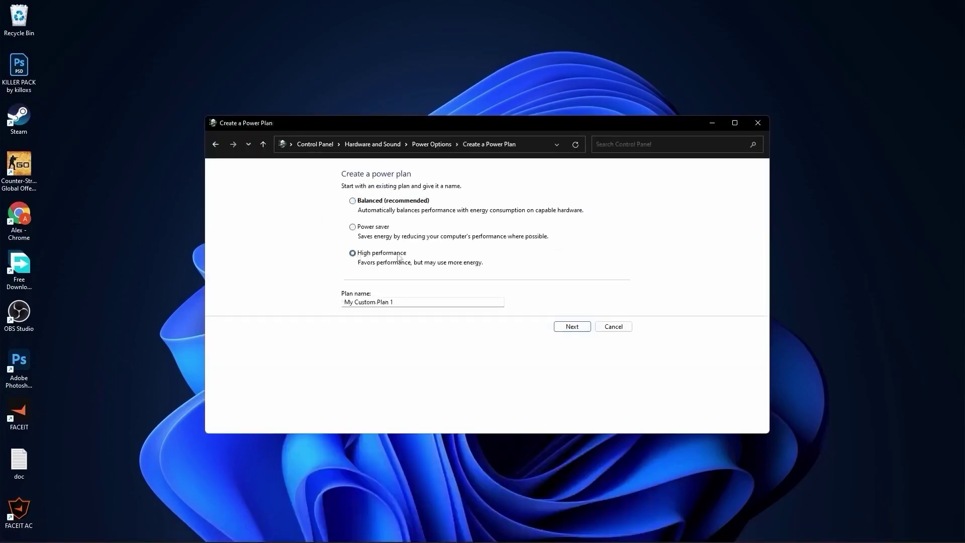
left_click(353, 253)
type("LOGiT")
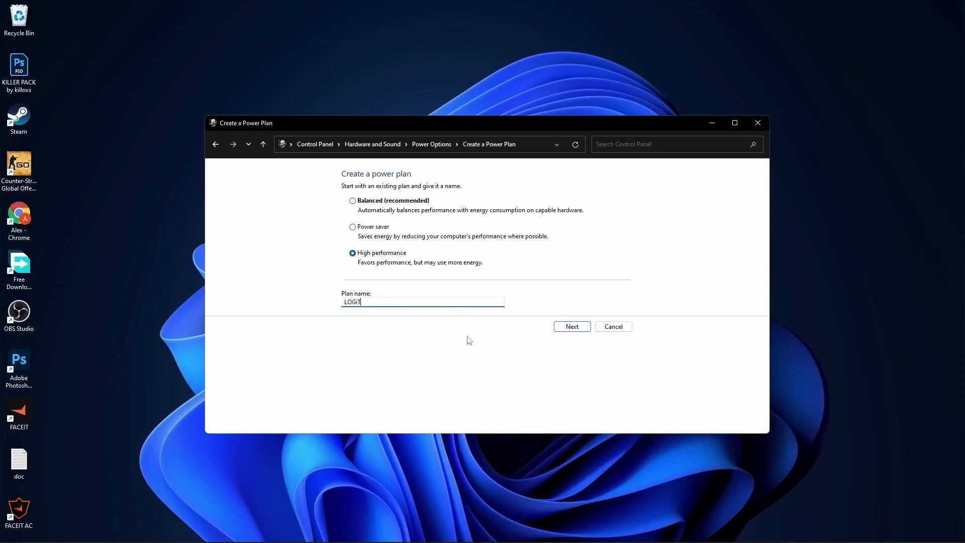
left_click(573, 327)
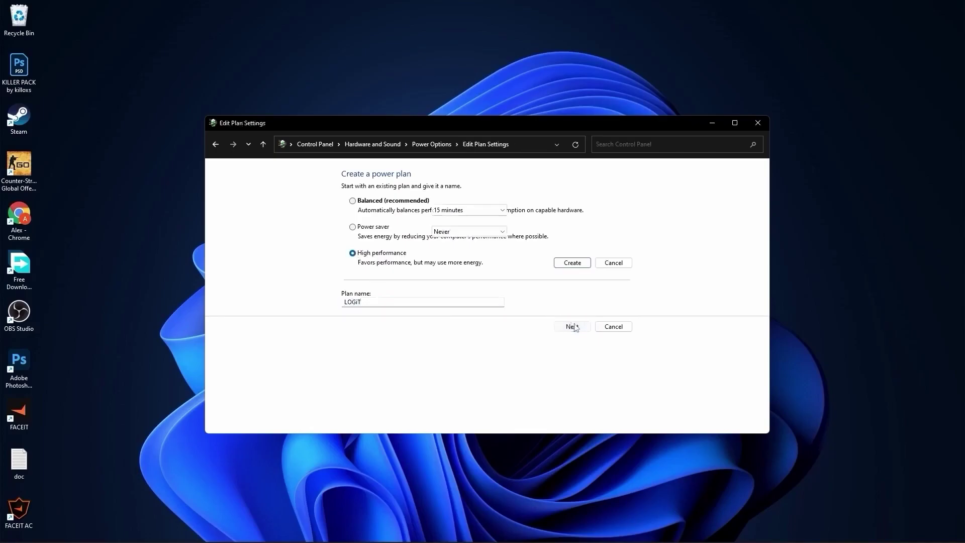
left_click(574, 261)
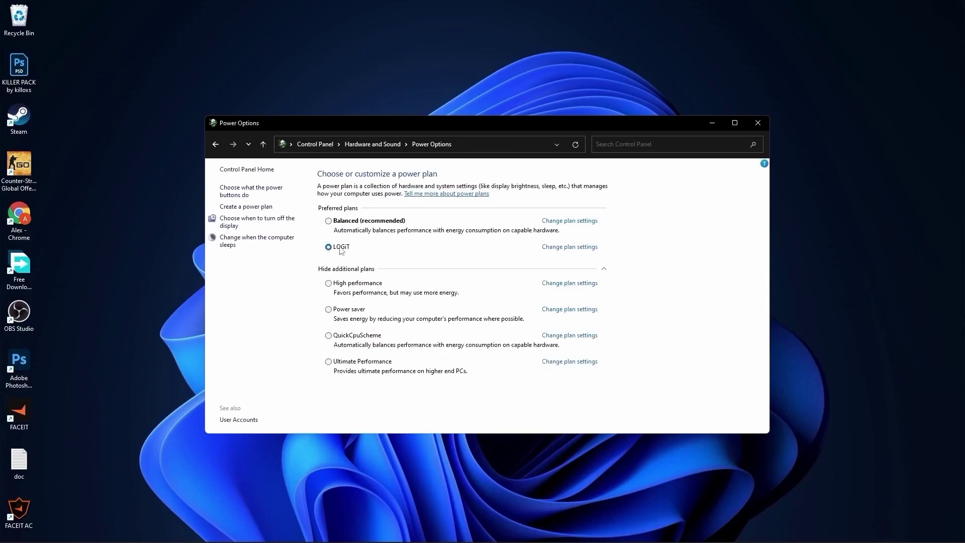
- Download QuickCpuSetup64.zip from the coderbag Quick CPU page and open the archive
left_click(758, 122)
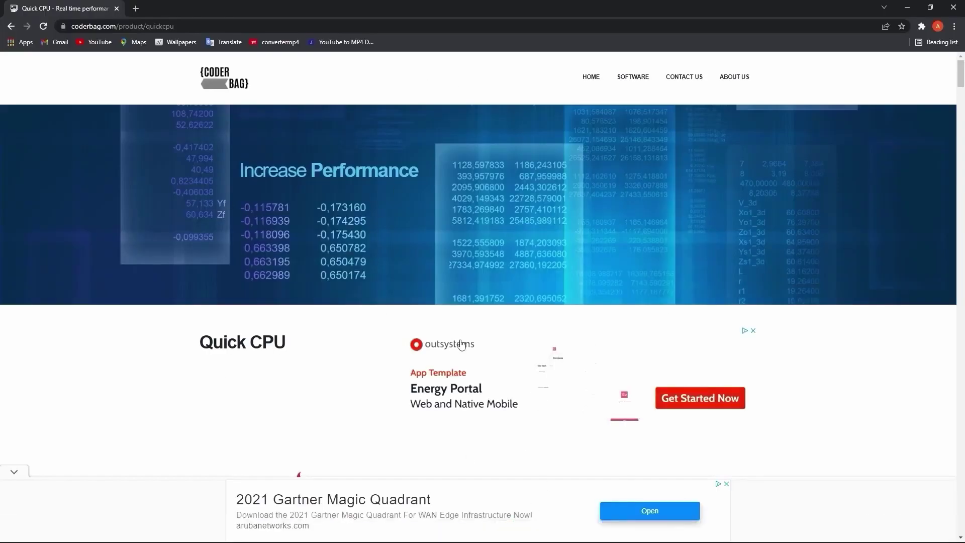
scroll(461, 345, "down", 20)
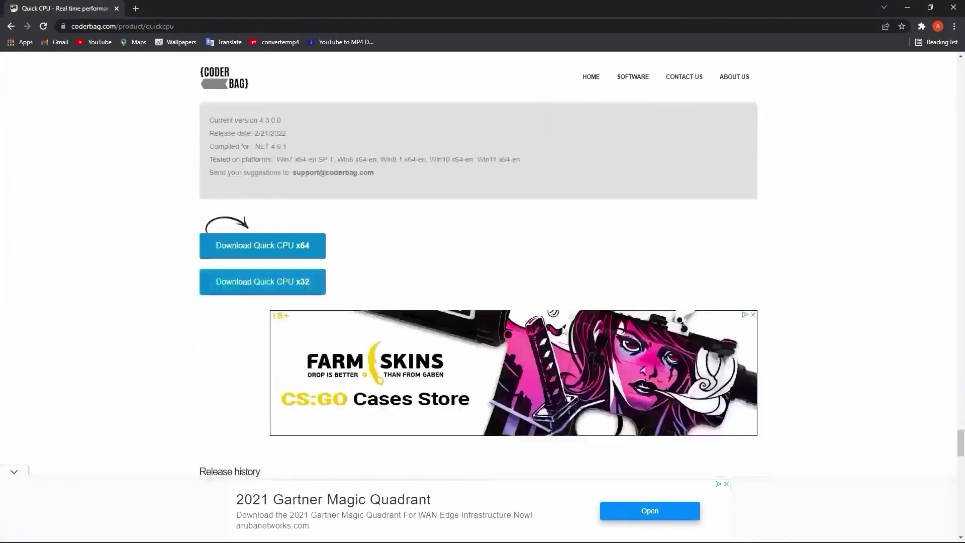
left_click(262, 250)
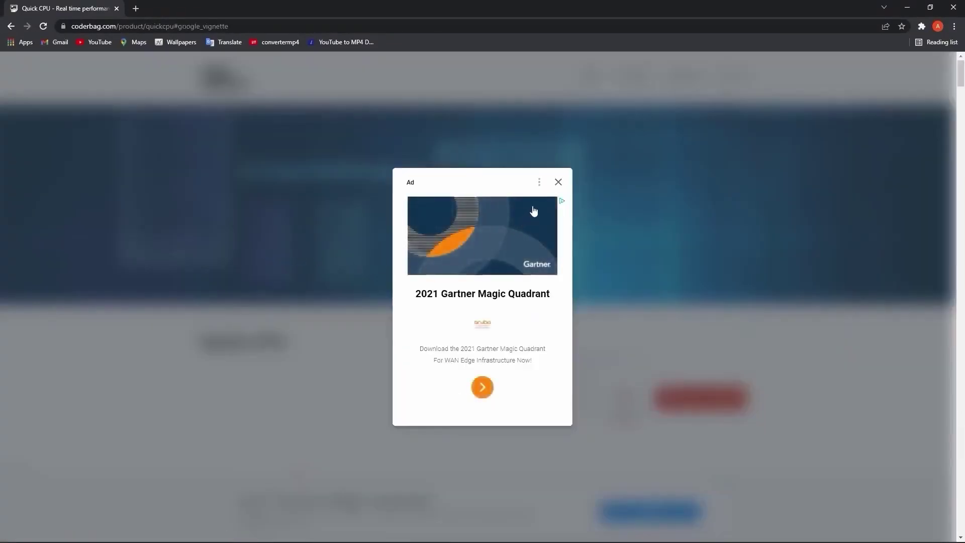
left_click(559, 183)
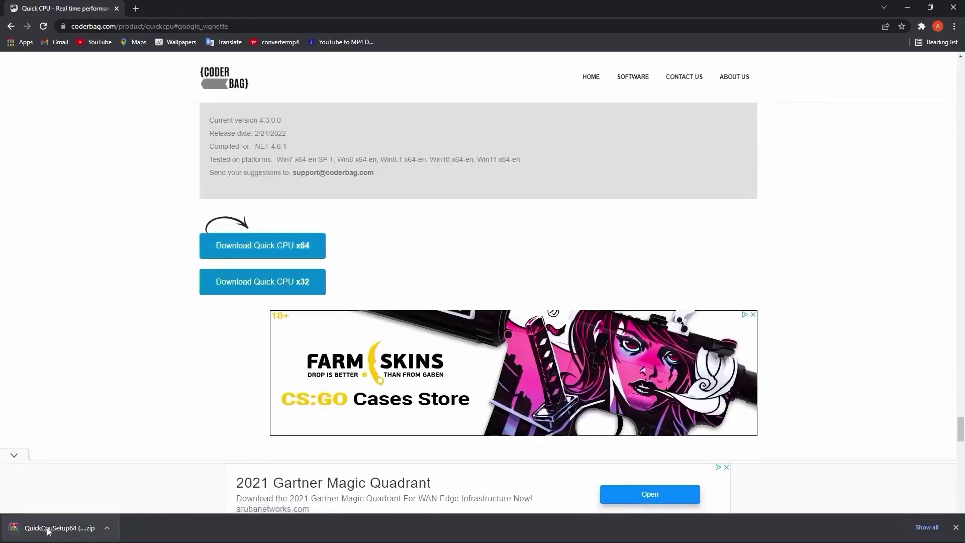
left_click(107, 529)
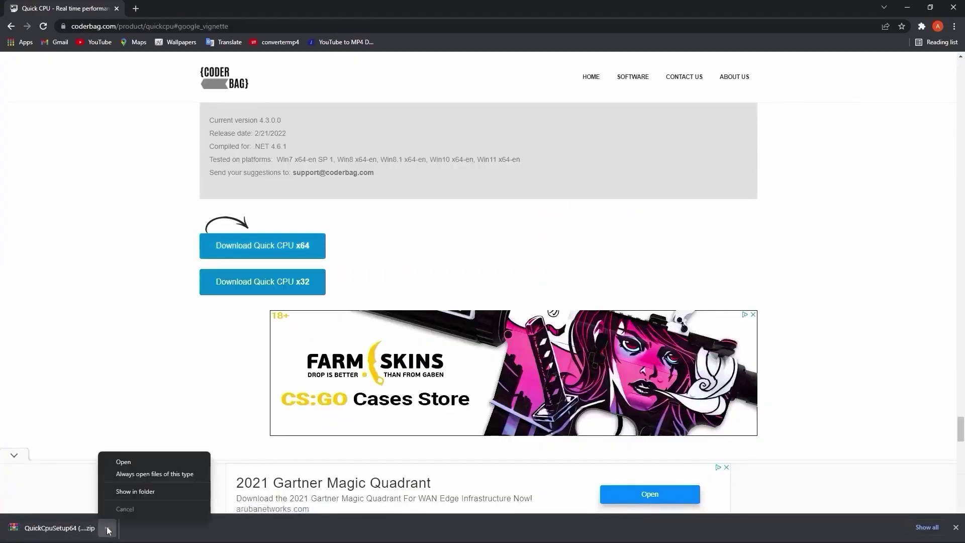
left_click(124, 461)
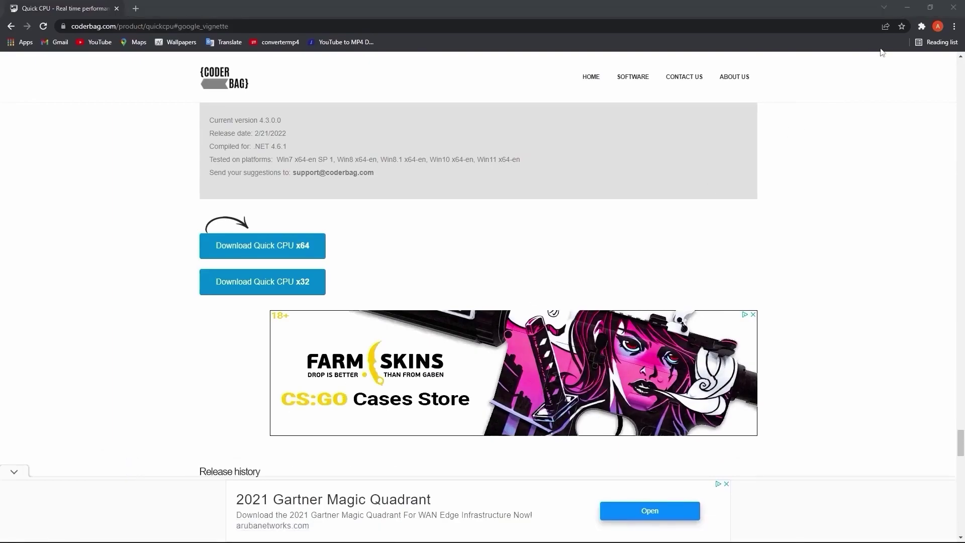
- Launch QuickCpuSetup from the downloaded zip in WinRAR
left_click(908, 6)
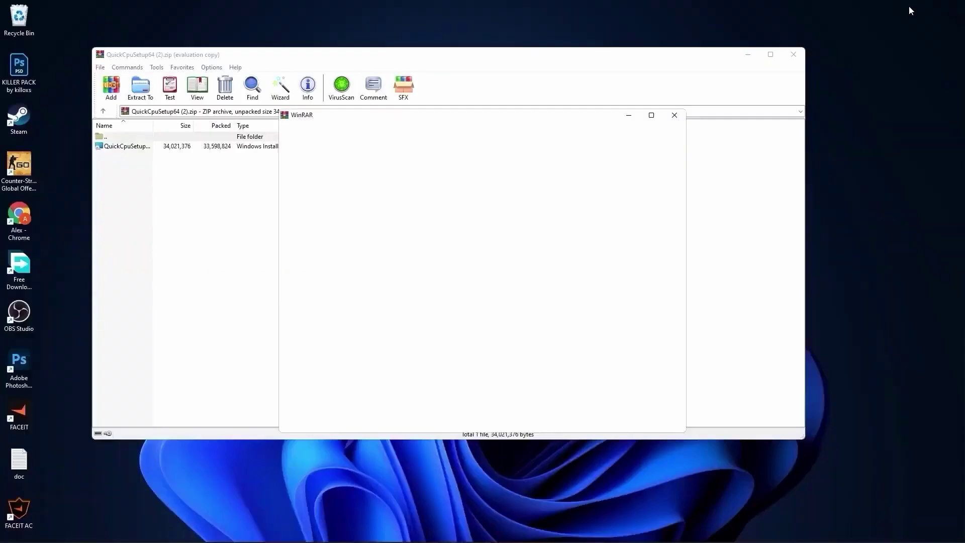
left_click(675, 115)
left_click(111, 146)
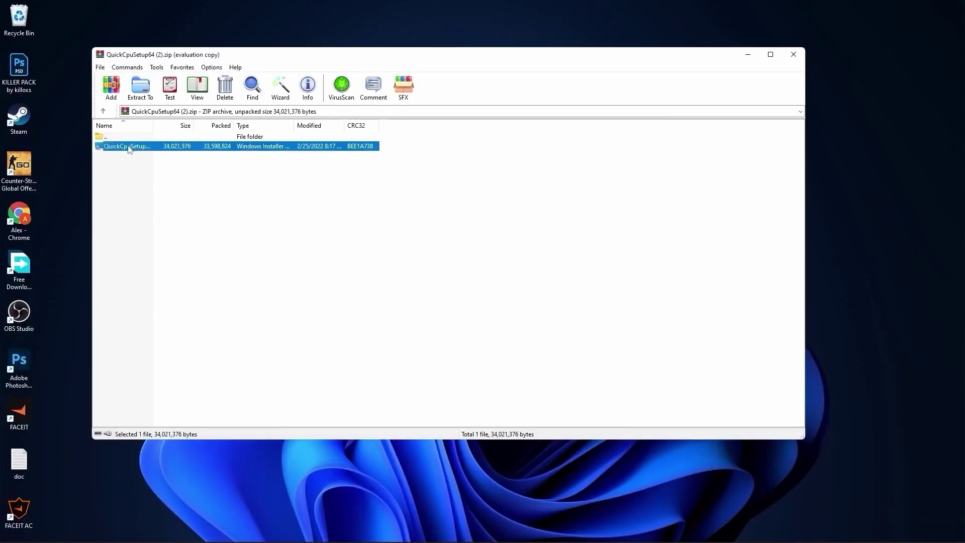
double_click(129, 147)
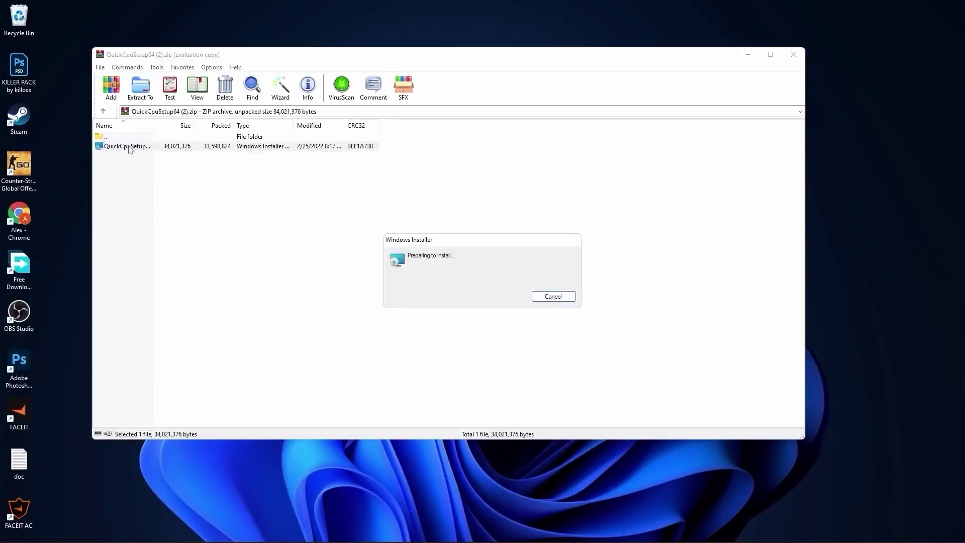
left_click(794, 57)
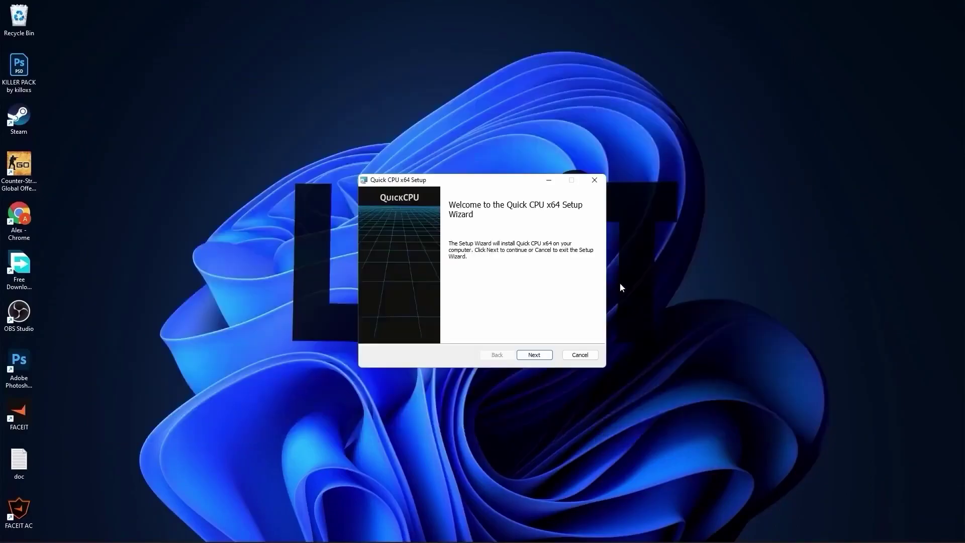
- Accept the licence and install Quick CPU into the default Program Files folder
left_click(535, 354)
left_click(376, 331)
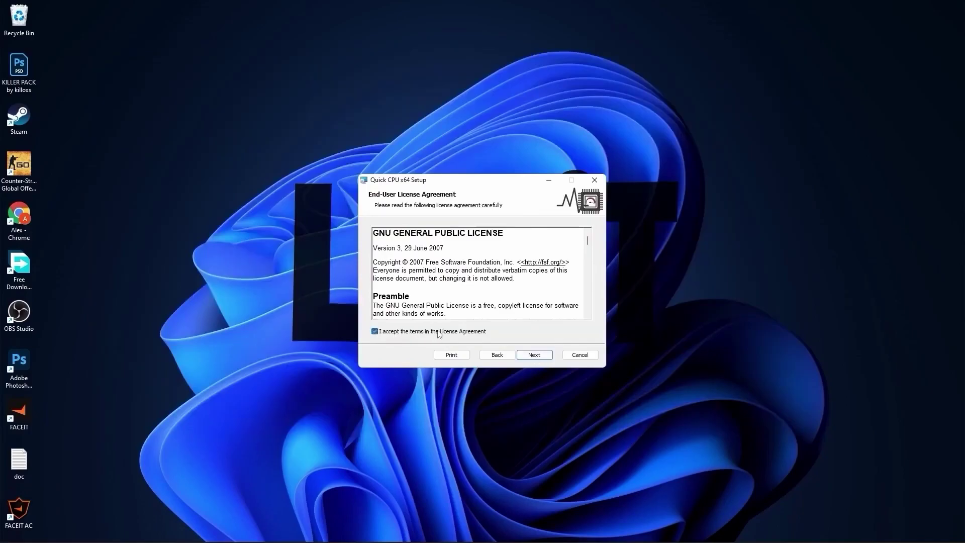
left_click(534, 356)
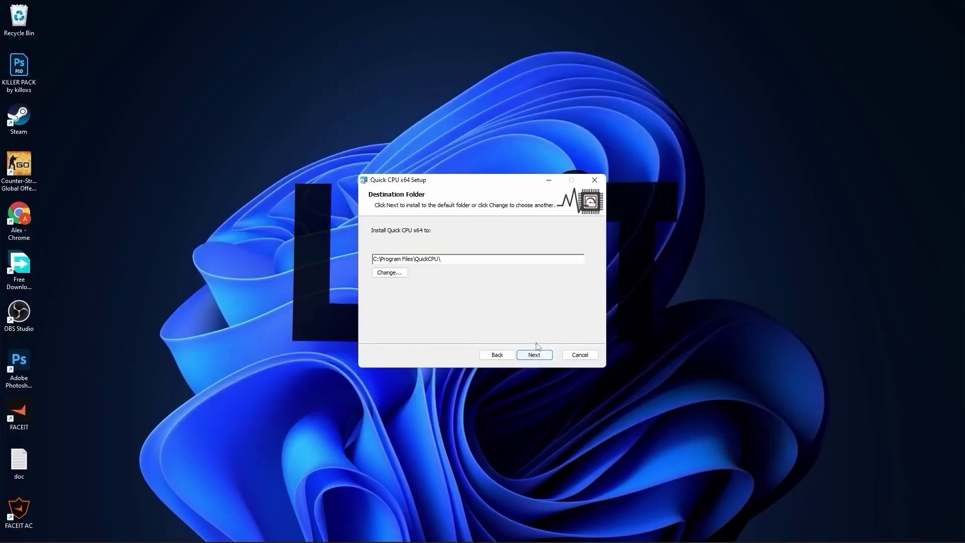
left_click(535, 354)
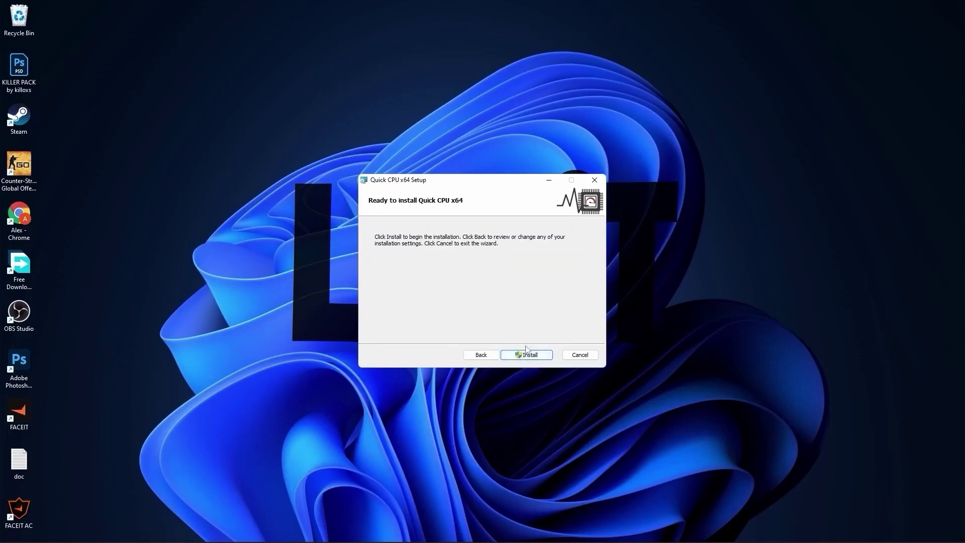
left_click(528, 355)
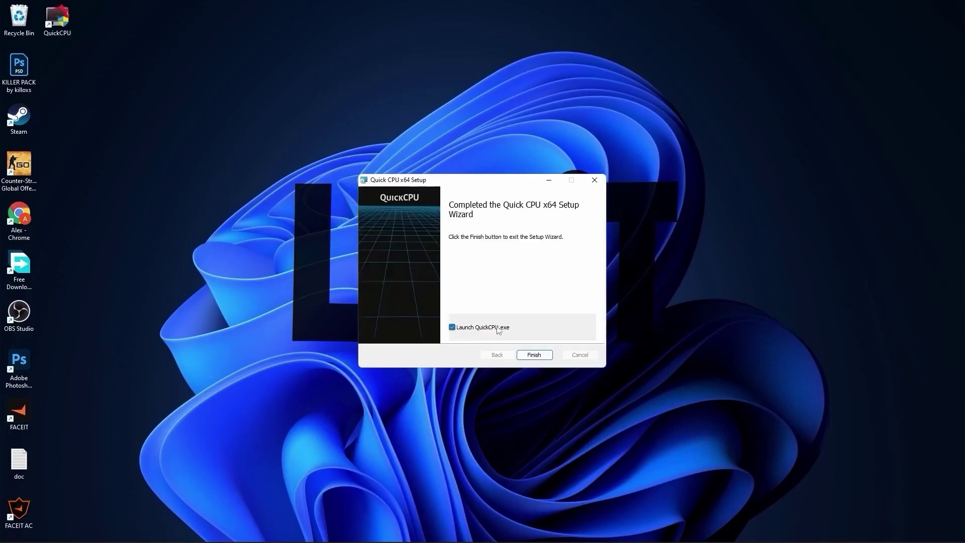
- Launch Quick CPU, keep LOGIT as the system power plan, and apply the CPU settings
left_click(534, 356)
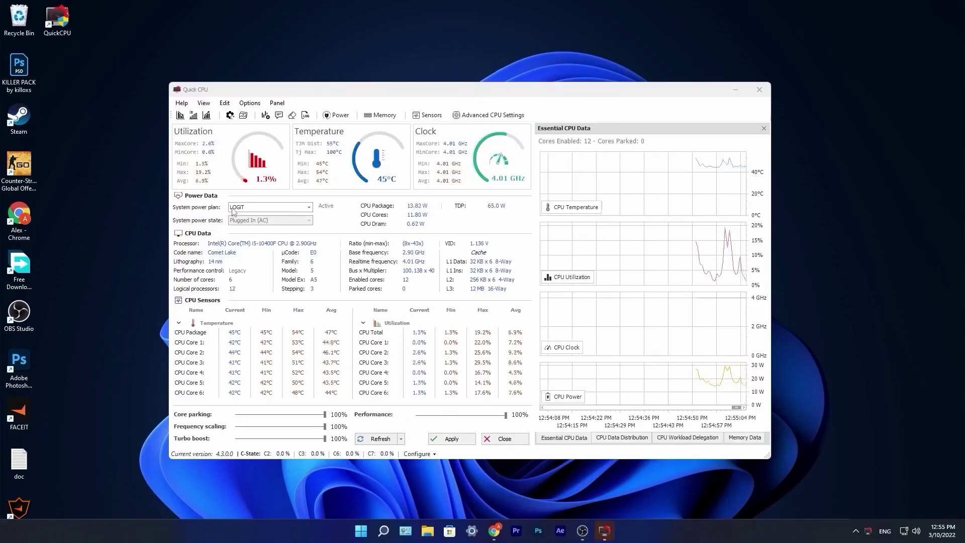
left_click(248, 208)
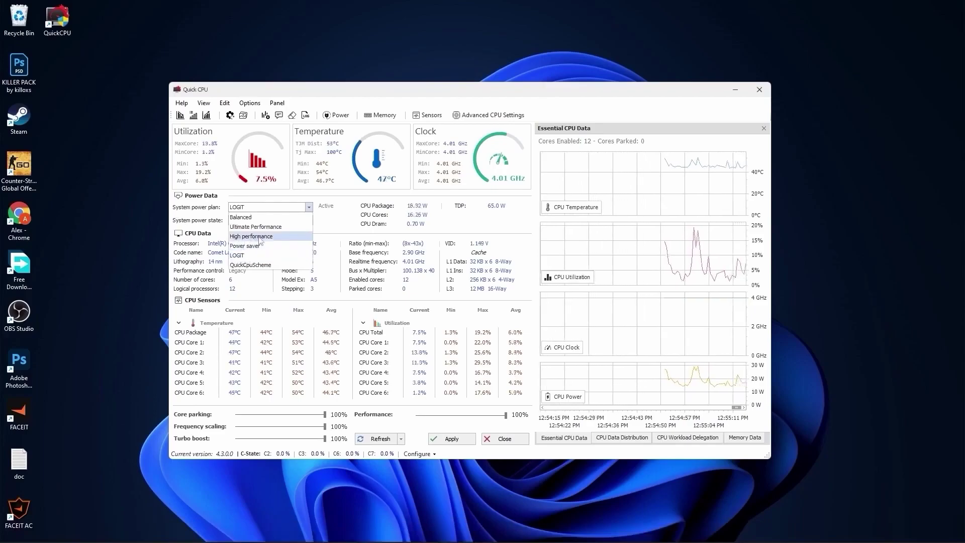
left_click(239, 256)
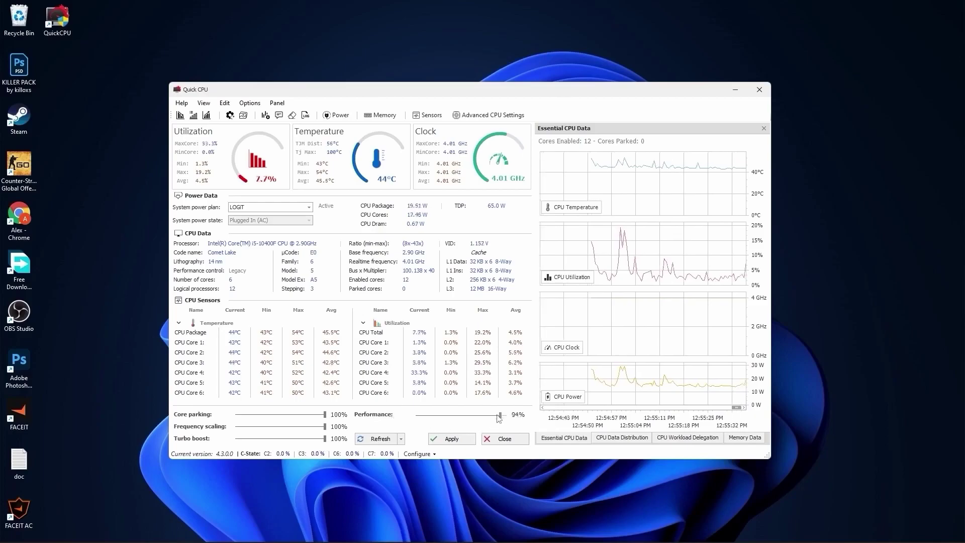
left_click(455, 439)
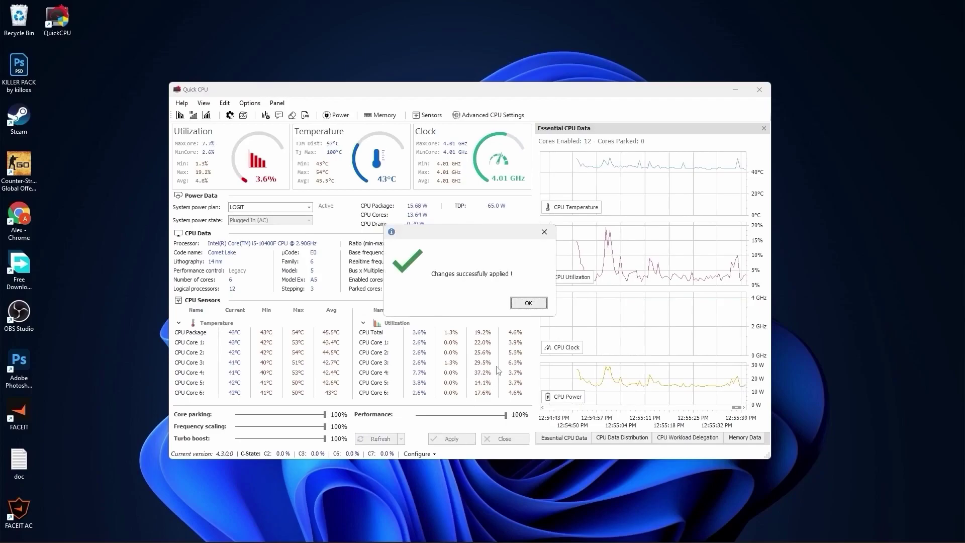
left_click(528, 303)
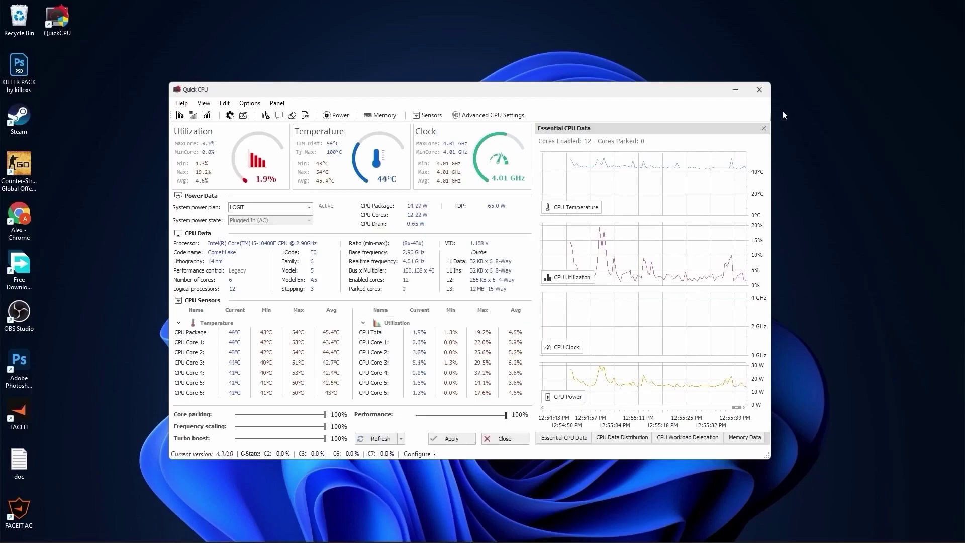
- Review Task Manager's Startup apps sorted by Status, confirming only SecurityHealthSystray is enabled
left_click(760, 90)
left_click(394, 537)
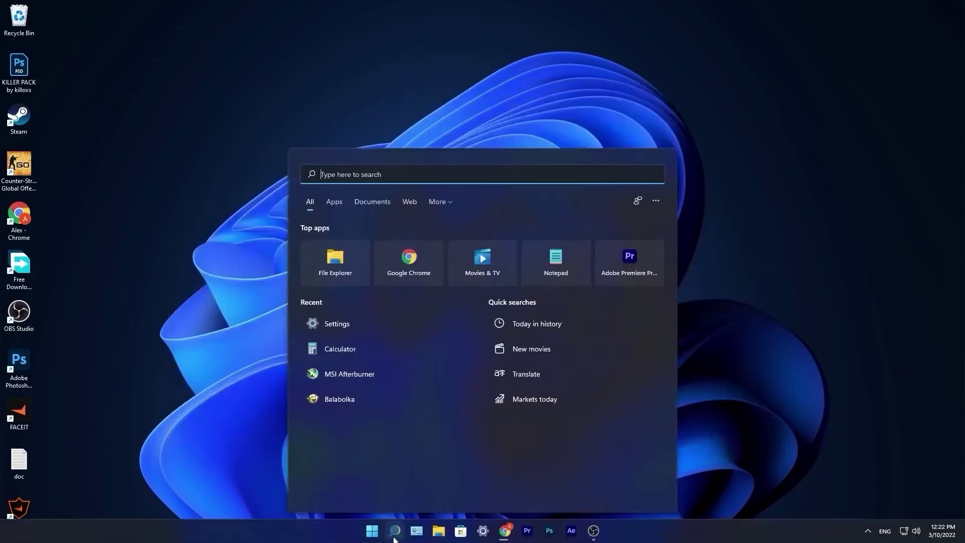
type("task")
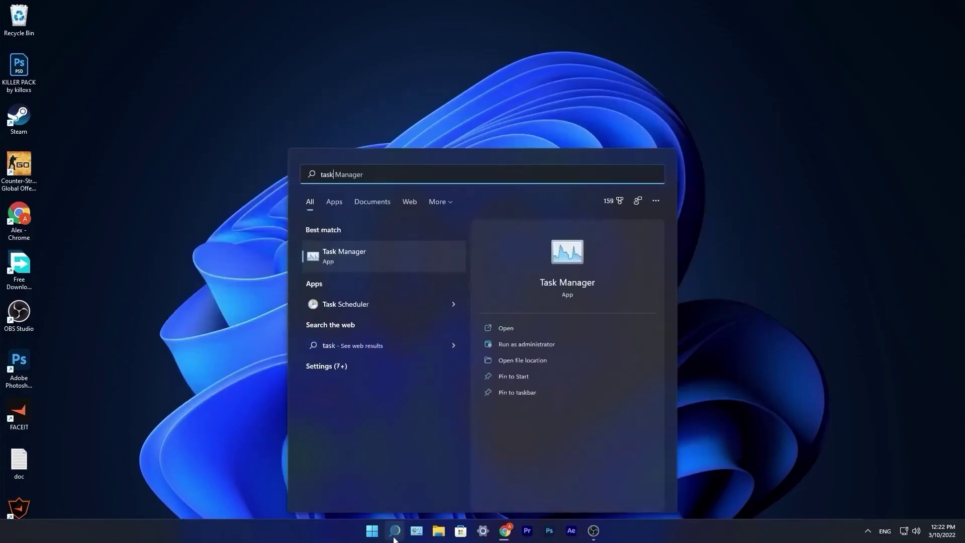
left_click(360, 256)
left_click(393, 160)
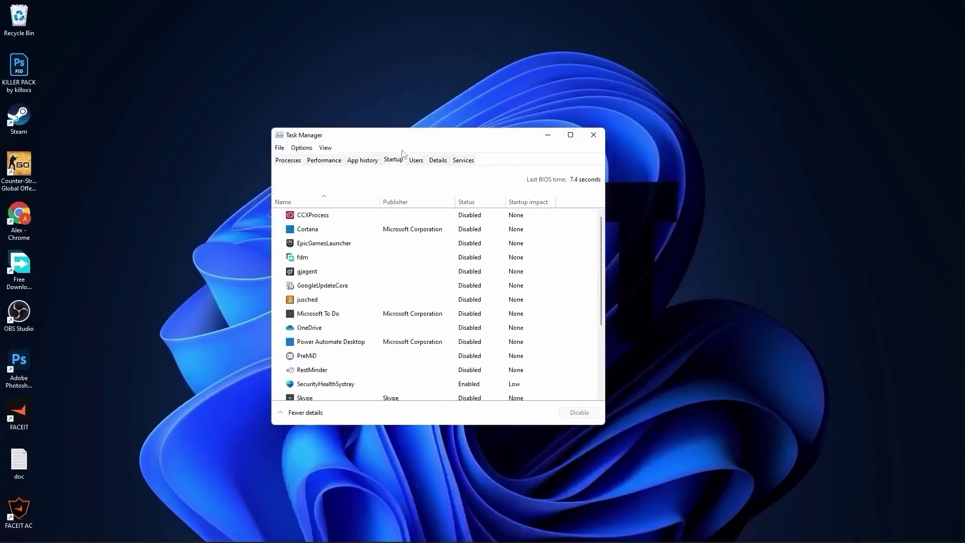
left_click(473, 201)
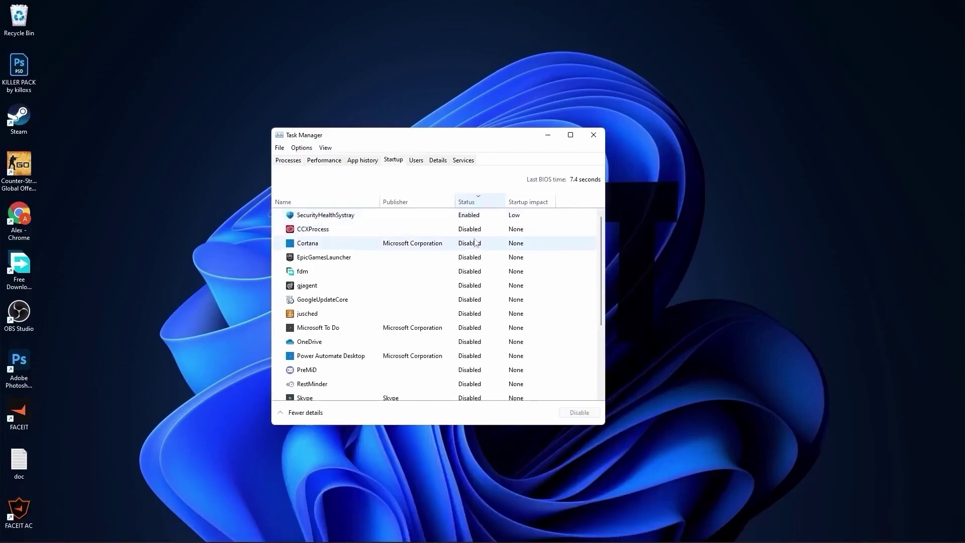
scroll(474, 306, "down", 3)
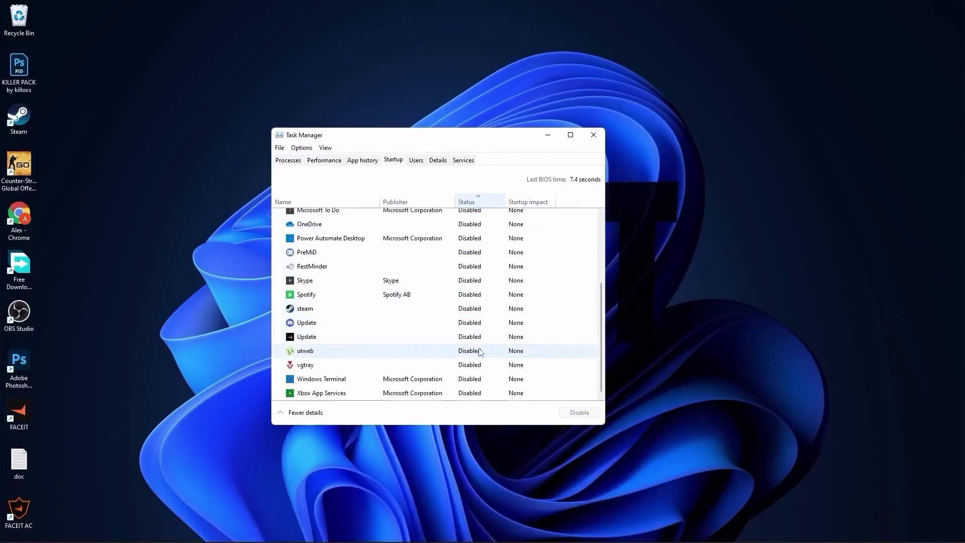
scroll(473, 314, "up", 3)
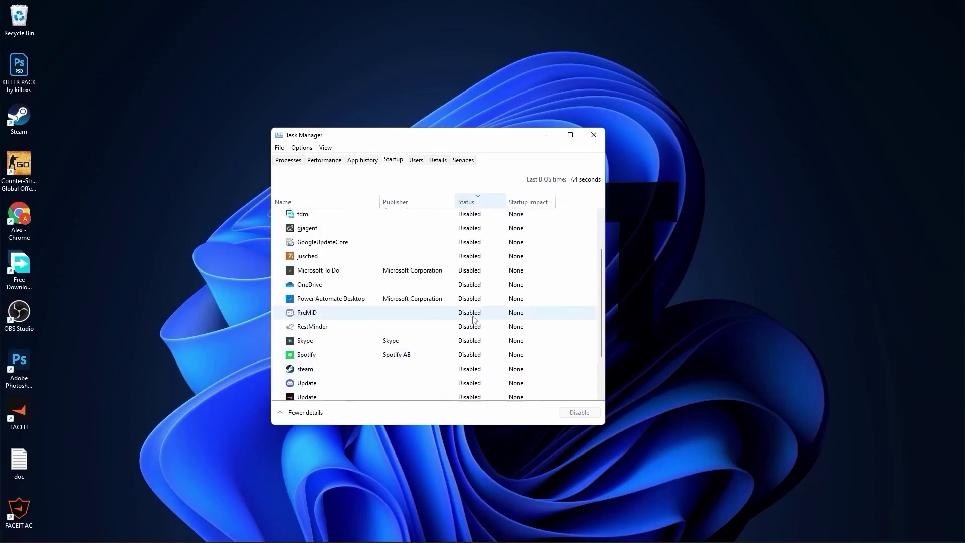
left_click(593, 134)
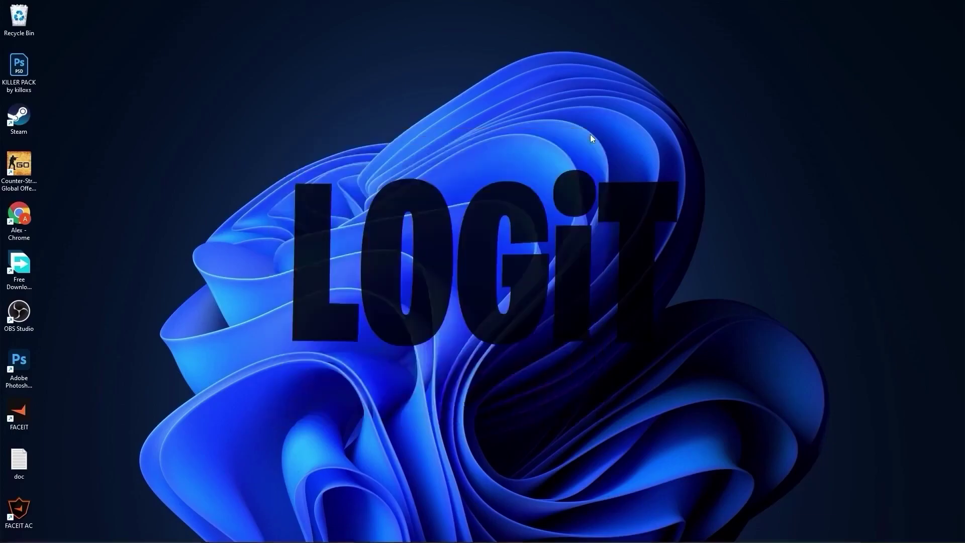
- Verify Game Mode and hardware-accelerated GPU scheduling are On in Gaming settings, then close Settings
left_click(372, 531)
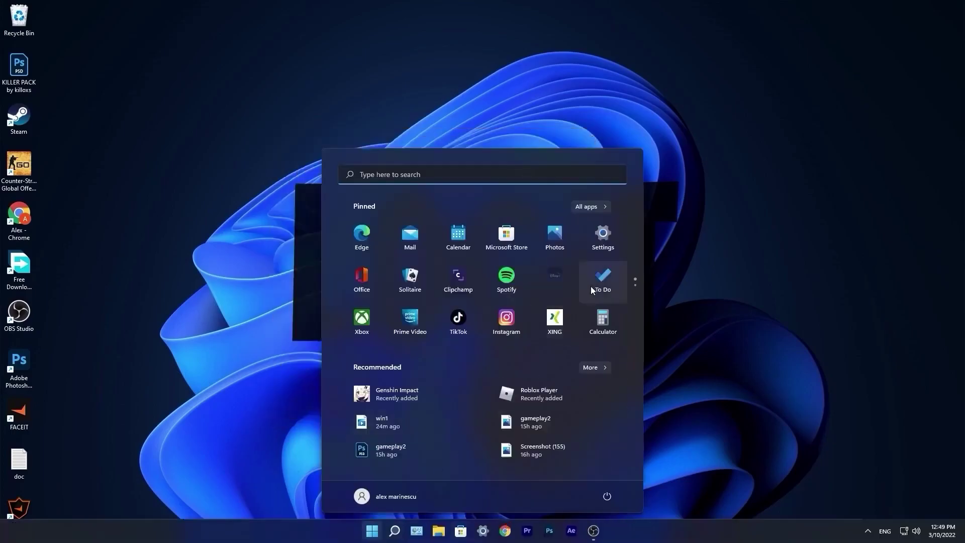
left_click(601, 234)
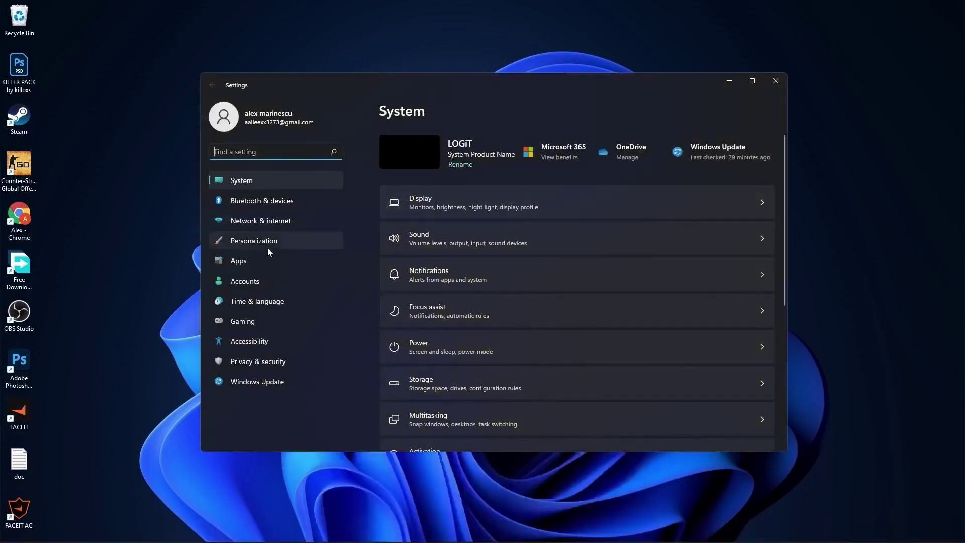
left_click(254, 322)
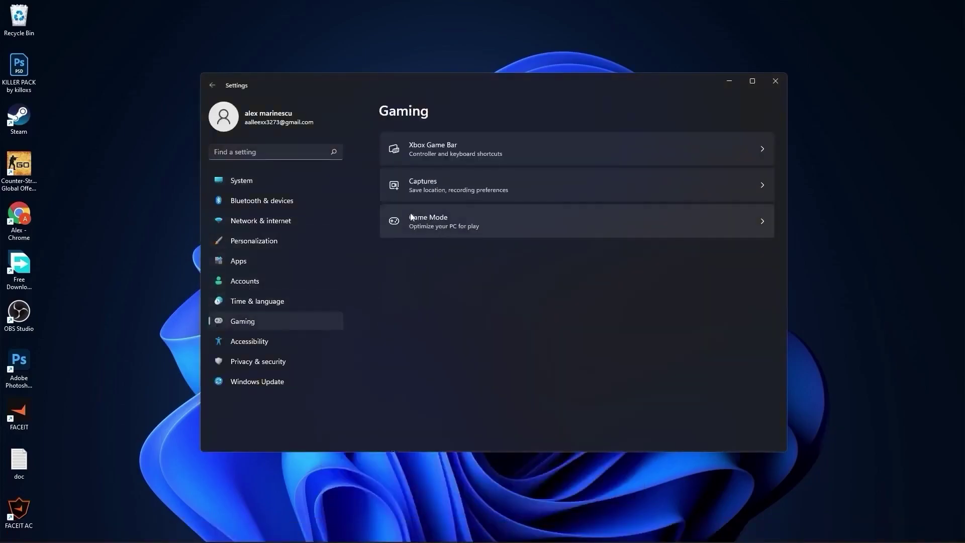
left_click(436, 221)
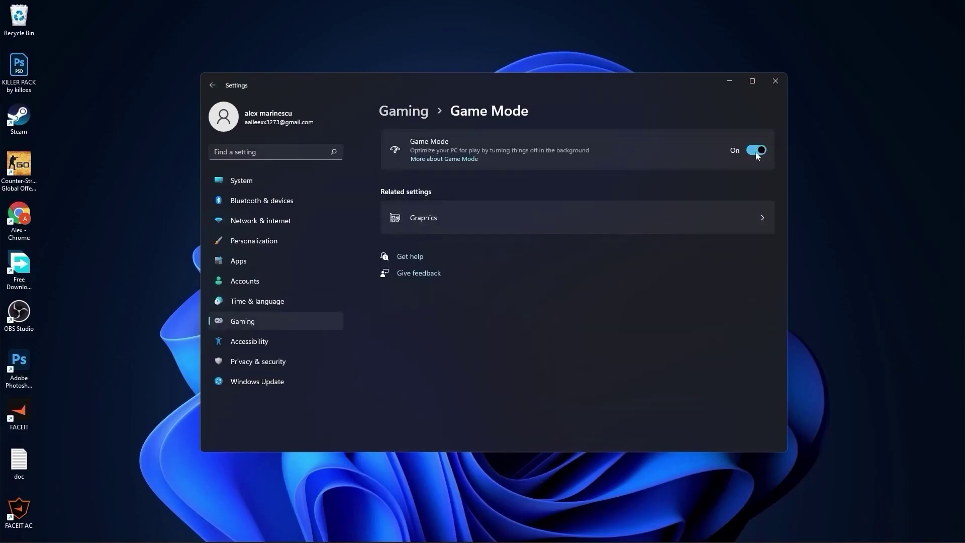
left_click(426, 219)
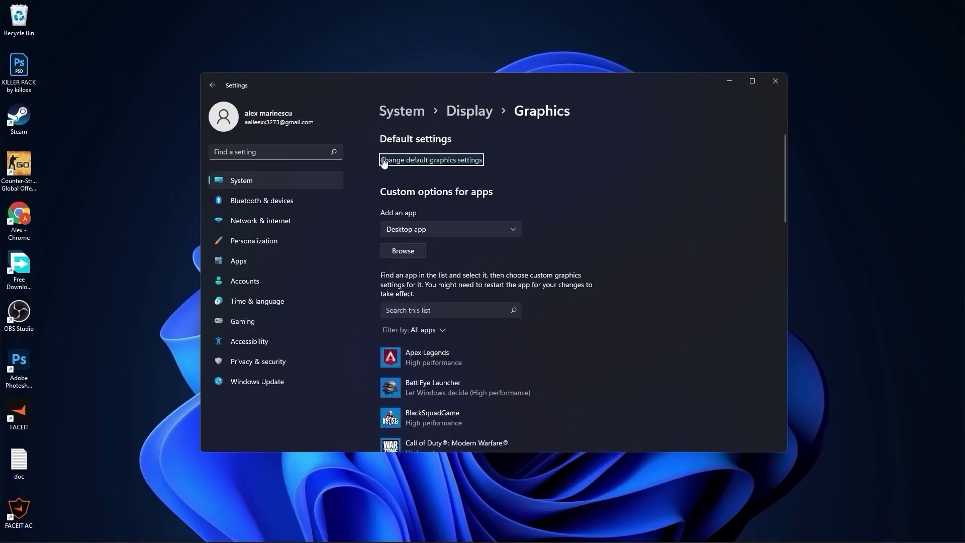
left_click(432, 162)
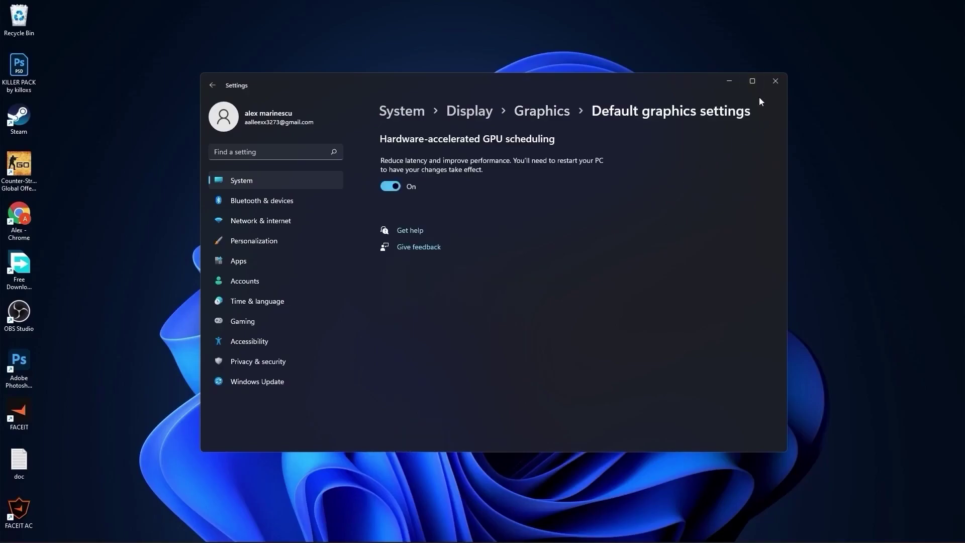
left_click(776, 81)
- Set visual effects to best performance, keeping smooth screen-font edges and thumbnails, and apply
left_click(398, 529)
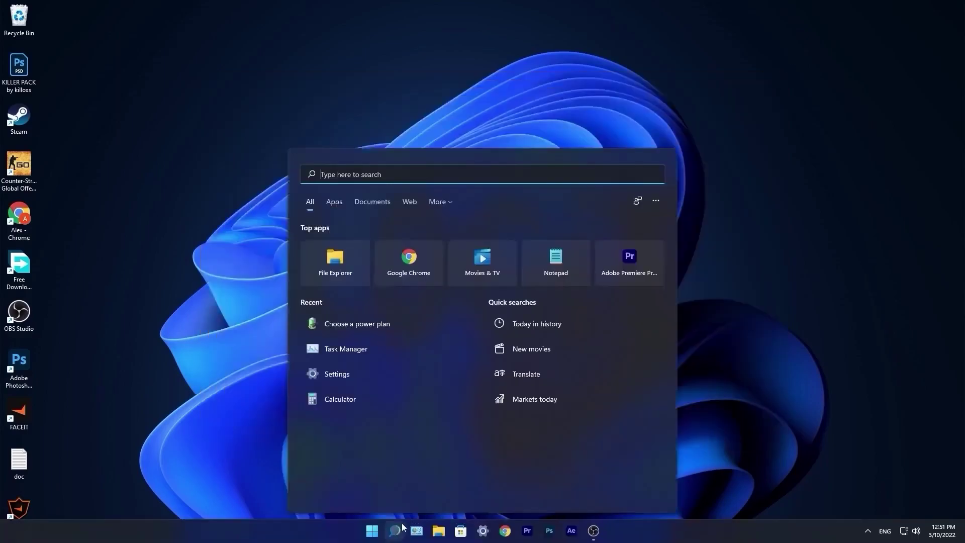
type("performa")
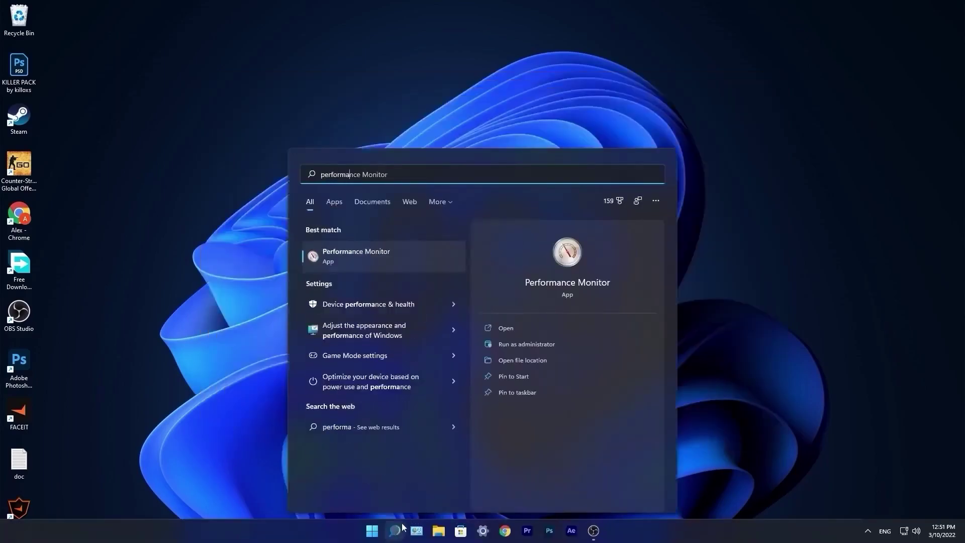
type("nce")
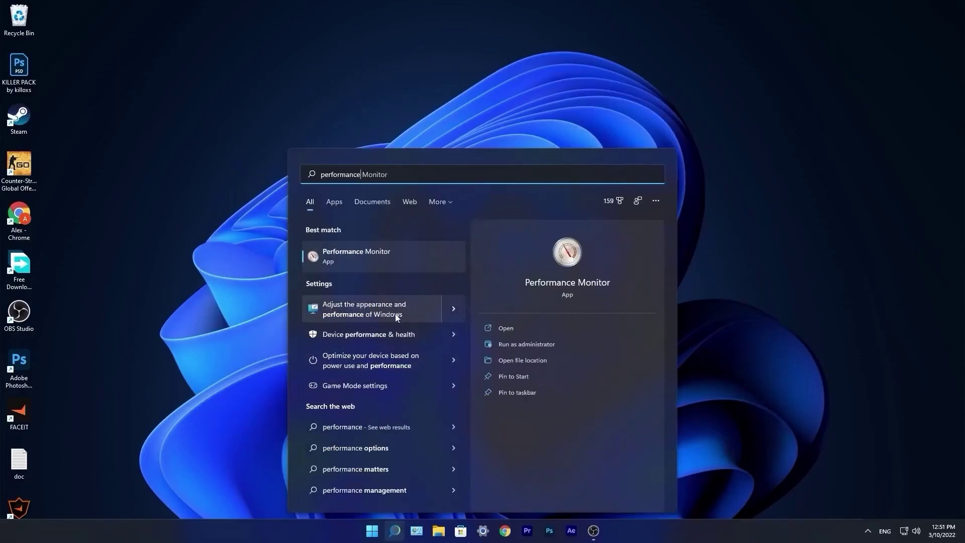
left_click(360, 314)
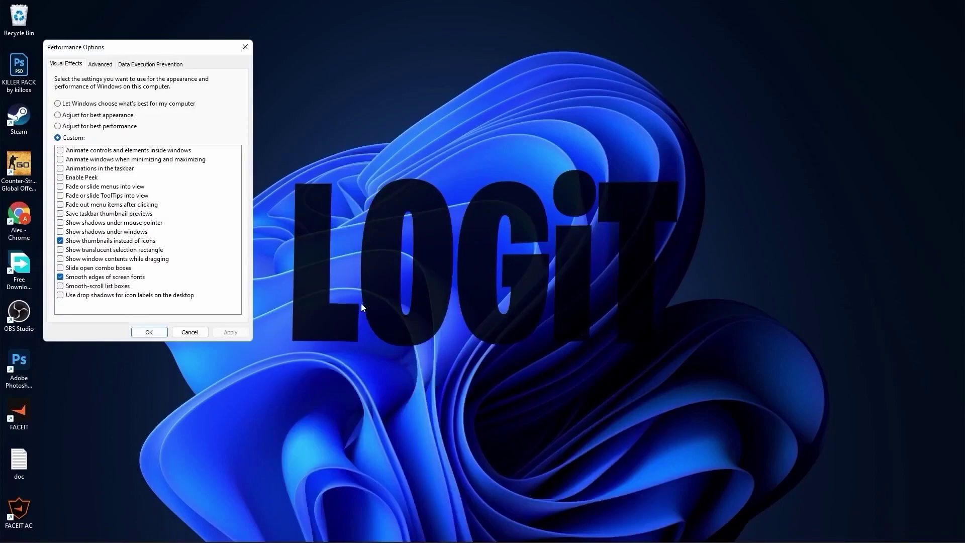
left_click_drag(191, 49, 567, 160)
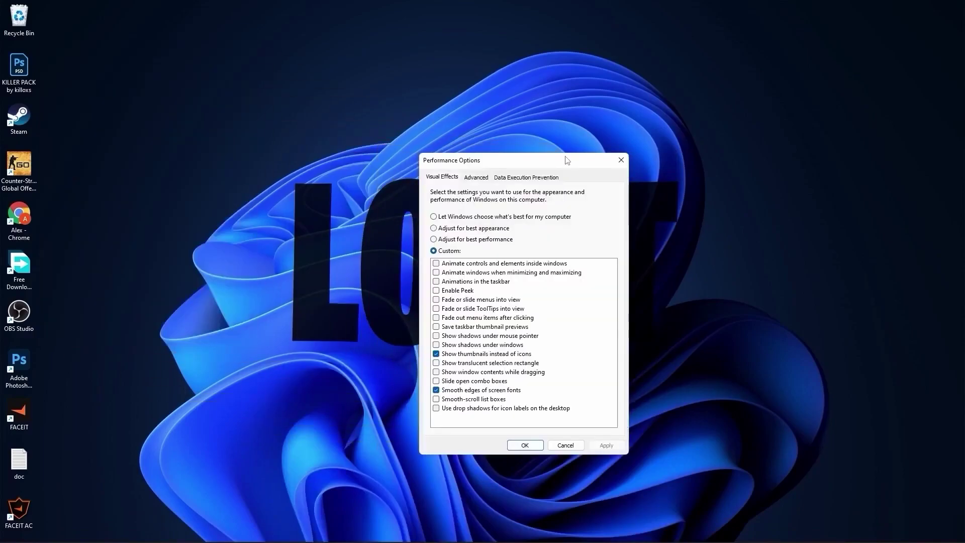
left_click(436, 240)
left_click(437, 390)
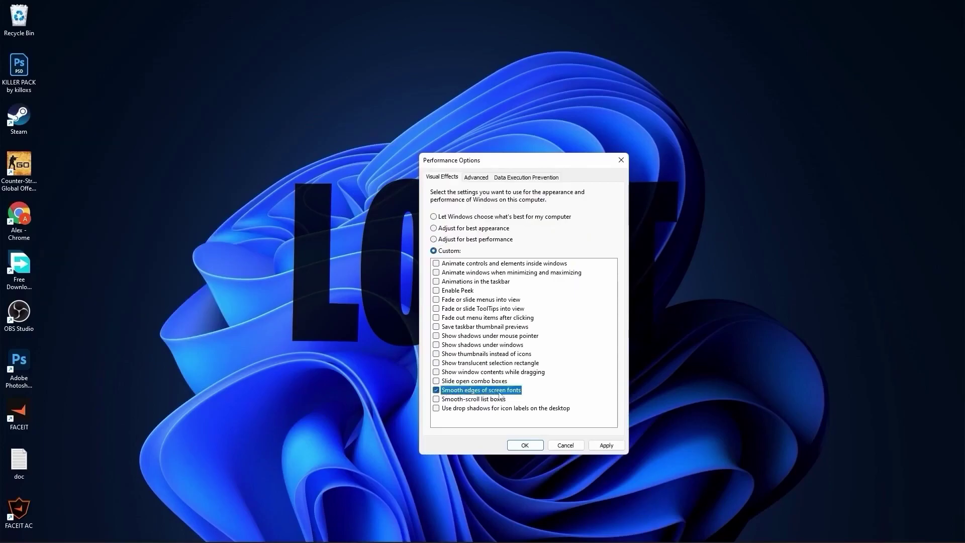
left_click(439, 355)
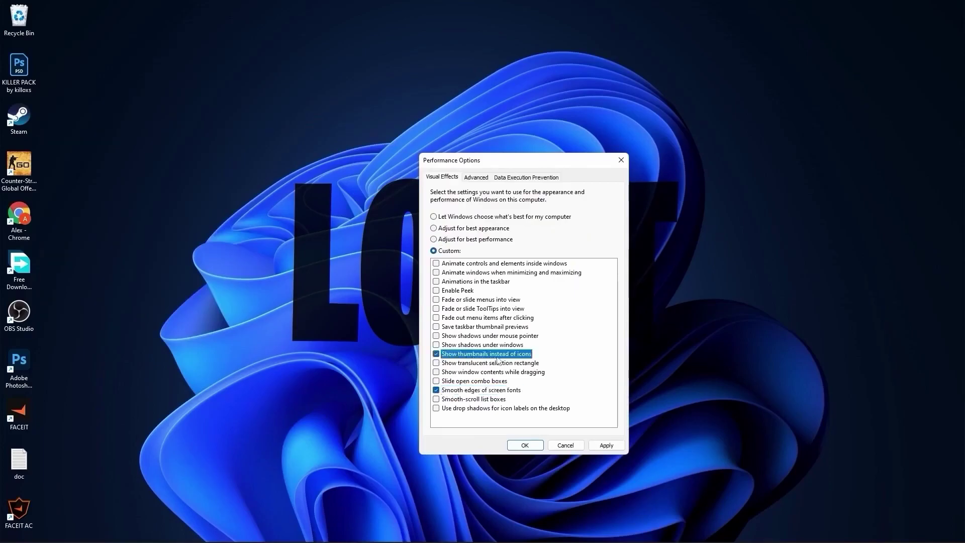
left_click(606, 446)
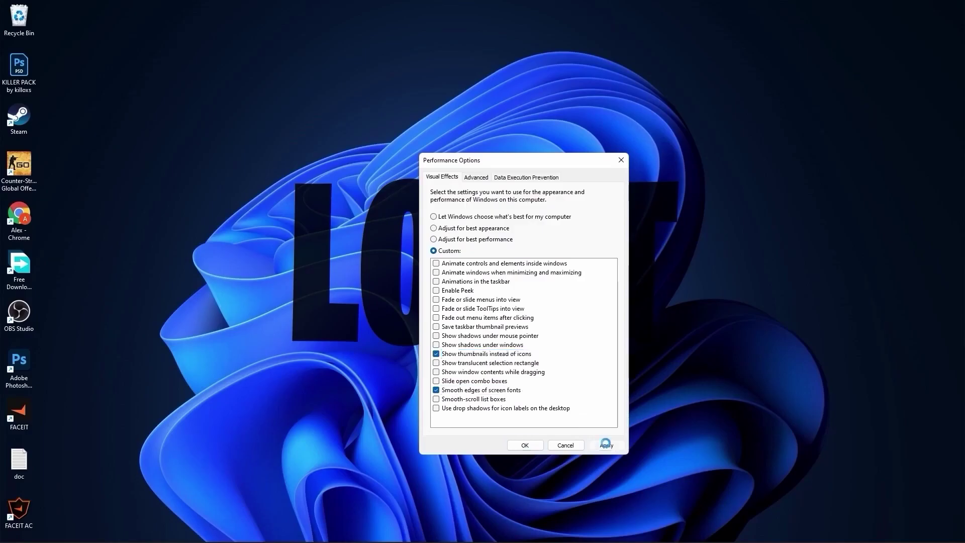
left_click(525, 445)
left_click(395, 531)
- Retrim the C: solid state drive in Optimize Drives, then analyze HDD (D:) for fragmentation
type("optimize")
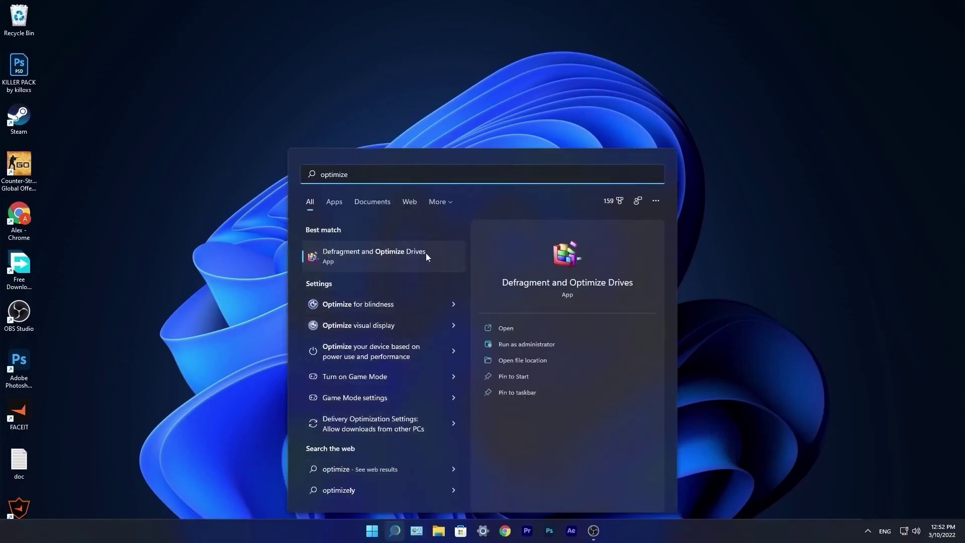
left_click(376, 254)
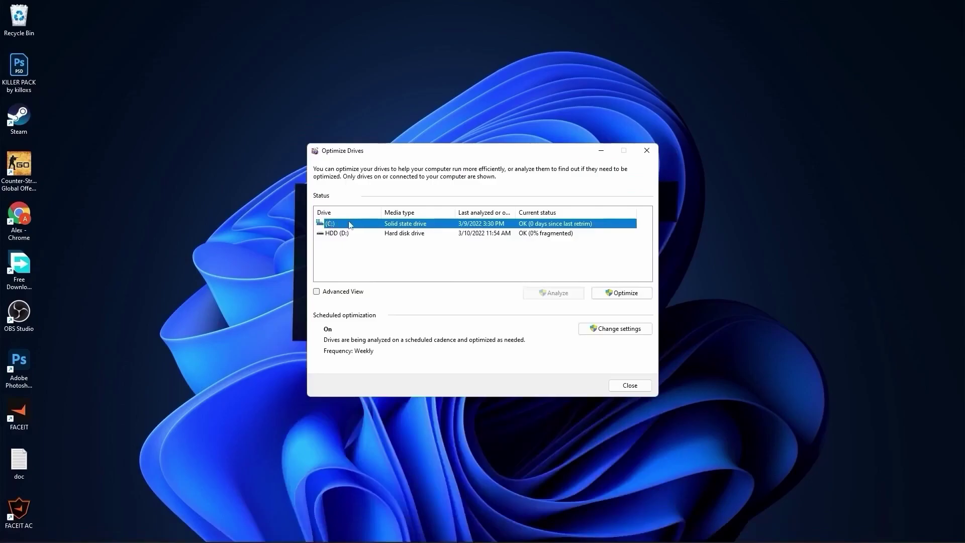
left_click(622, 294)
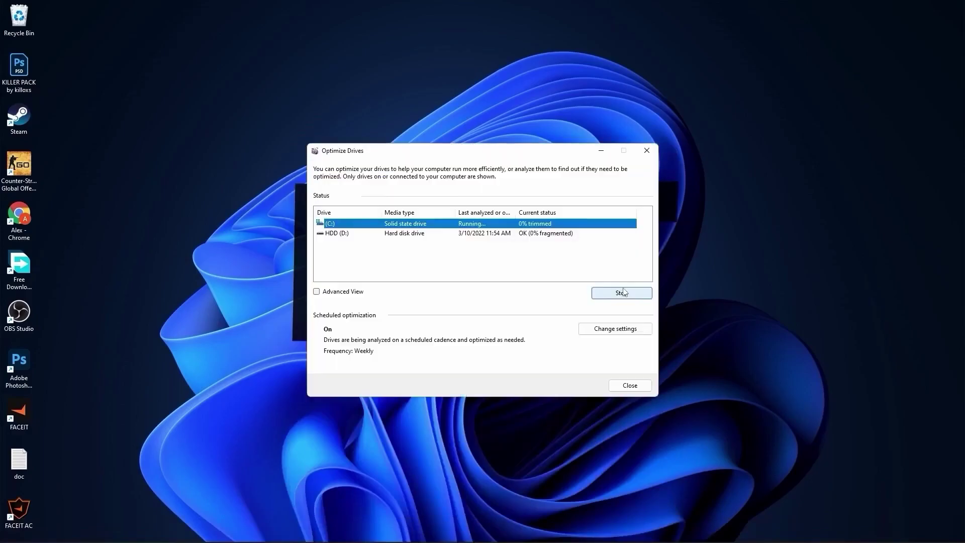
left_click(393, 233)
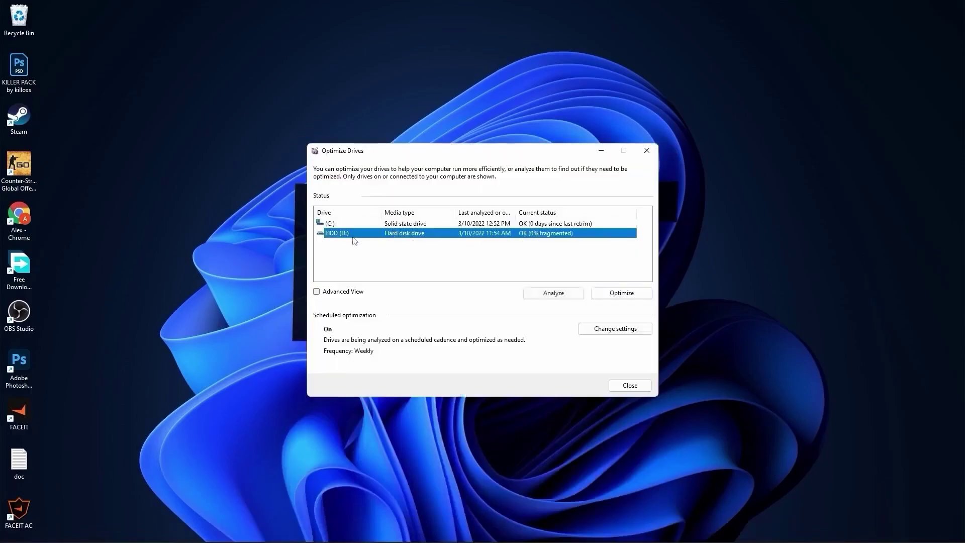
left_click(551, 292)
- Start optimizing HDD (D:), then open the C:\Windows\Temp folder via Run, granting access
left_click(623, 293)
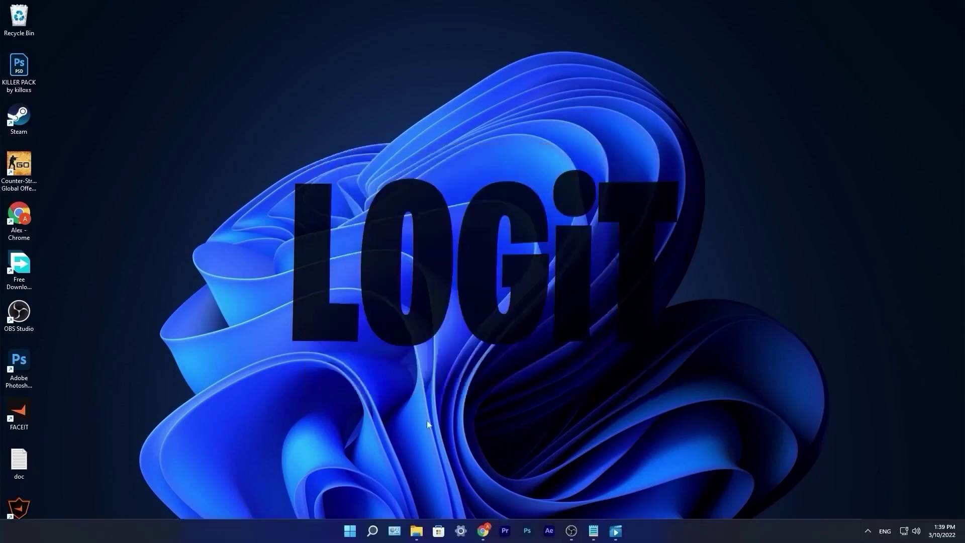
left_click(376, 529)
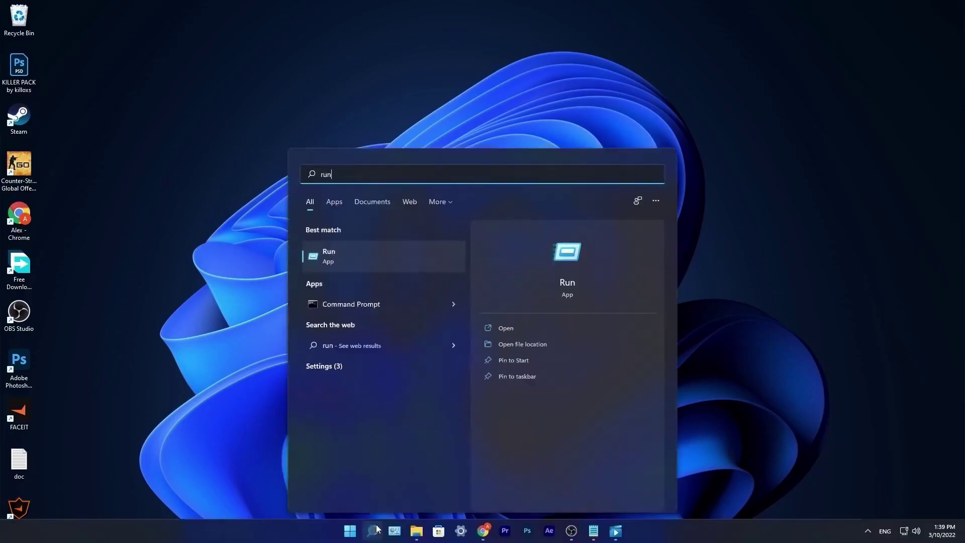
key("Return")
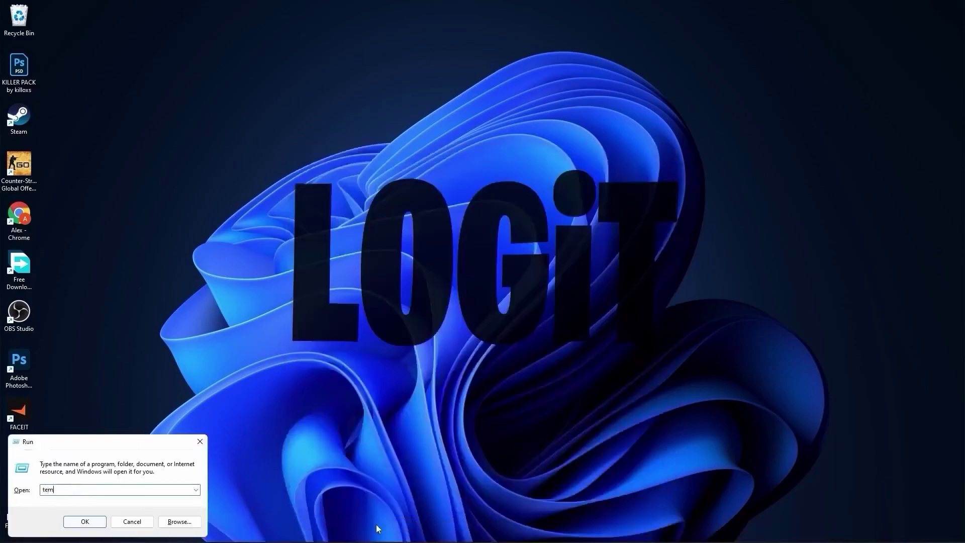
left_click(84, 521)
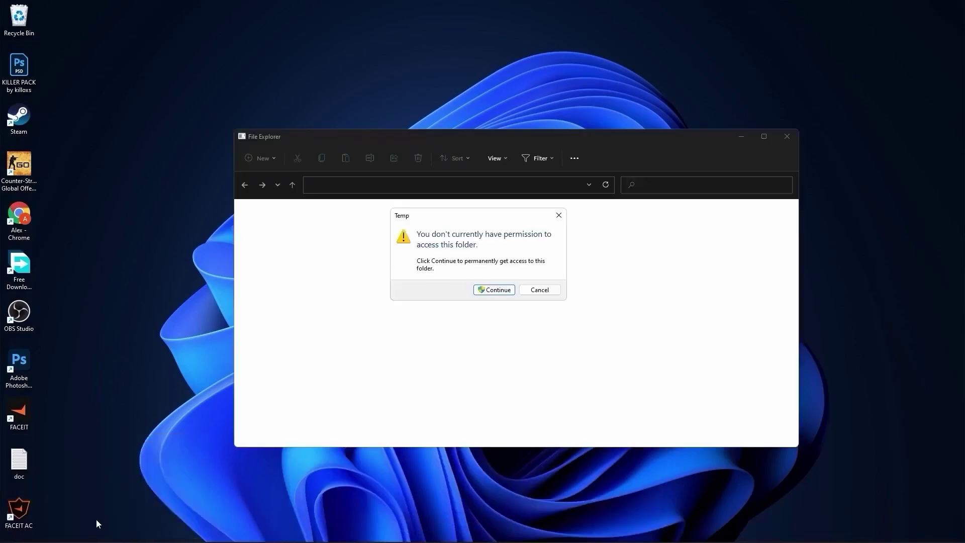
left_click(493, 290)
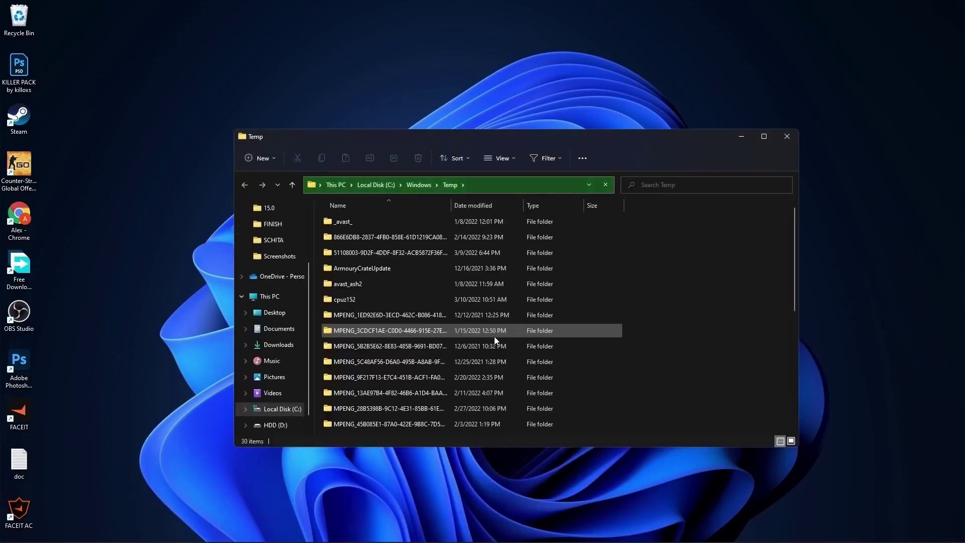
- Delete everything in Windows Temp, skipping all items still in use
key("ctrl+a")
scroll(494, 336, "down", 5)
right_click(477, 321)
left_click(547, 330)
left_click(386, 234)
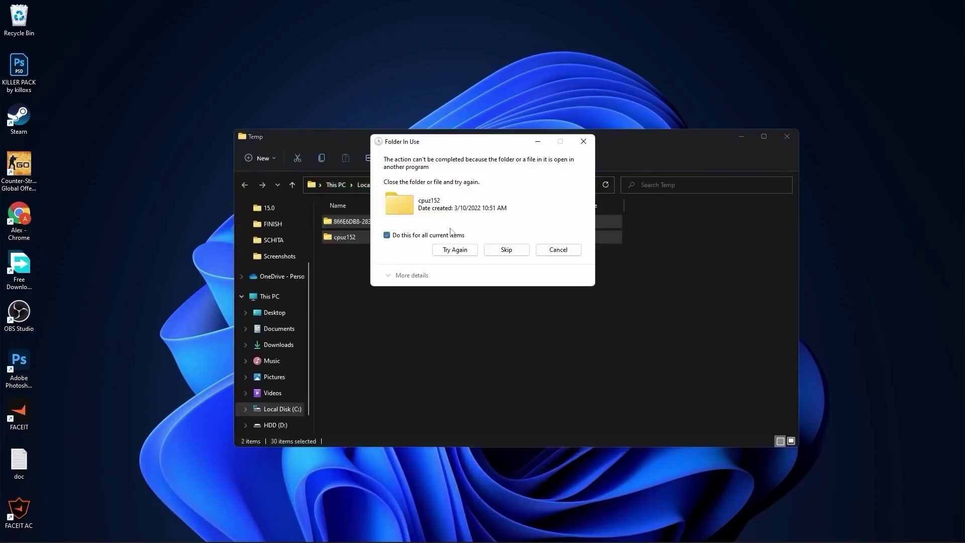
left_click(506, 250)
- Skip the inaccessible Windows Temp folder and open %temp% from Run
left_click(487, 230)
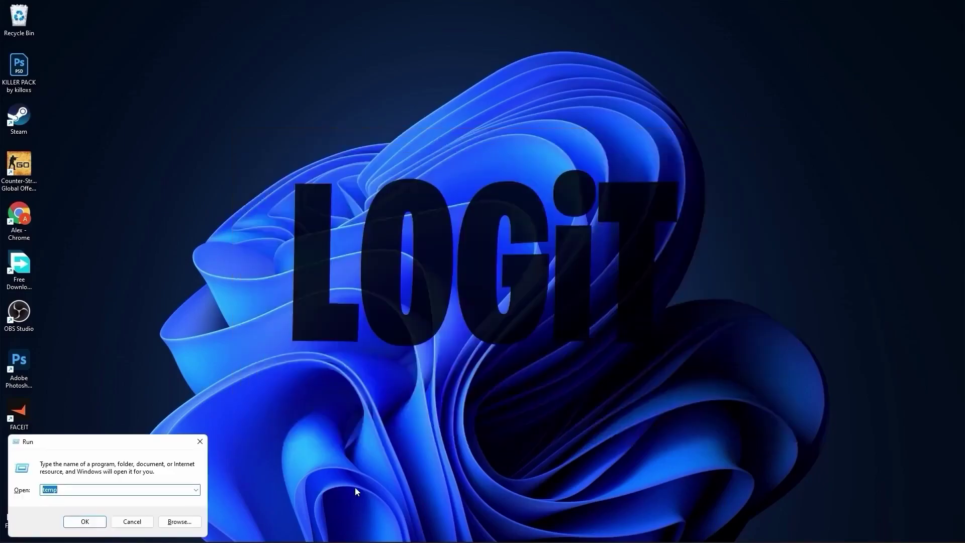
type("%")
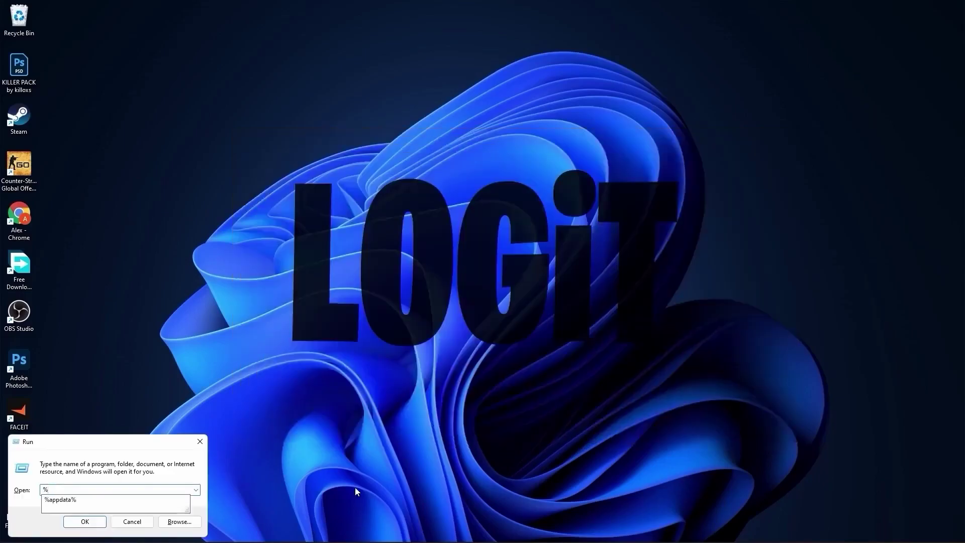
type("temp%")
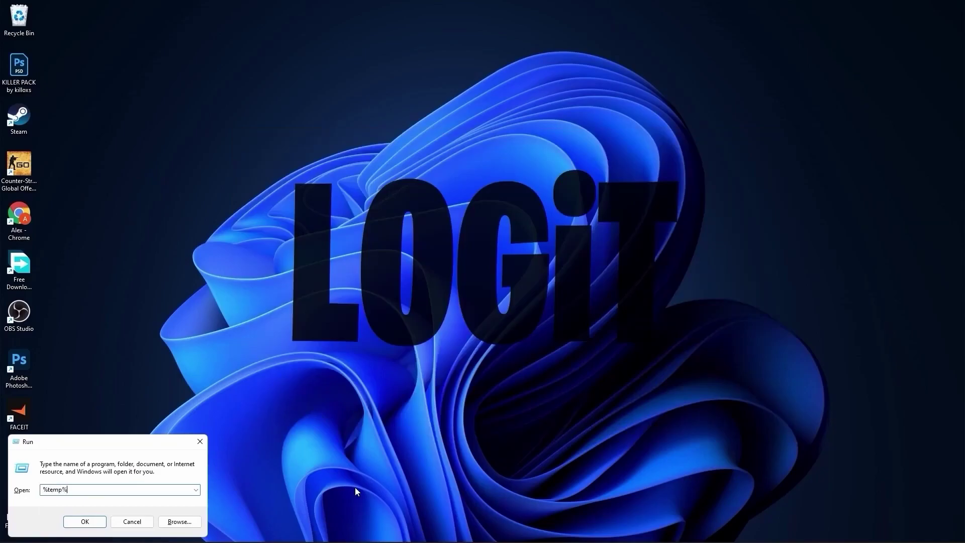
left_click(85, 522)
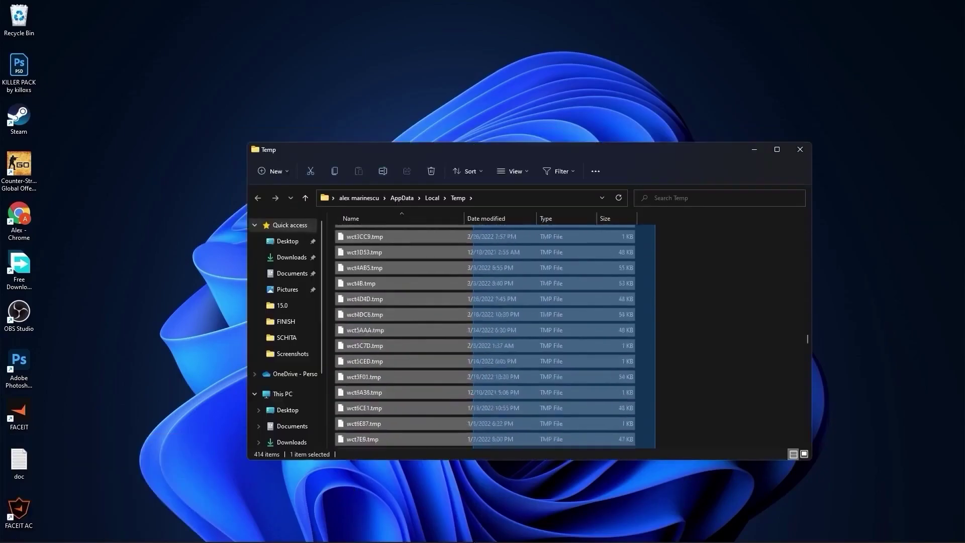
- Delete all 414 files in the local AppData Temp folder, skipping those in use
key("ctrl+a")
right_click(502, 304)
left_click(578, 330)
left_click(523, 295)
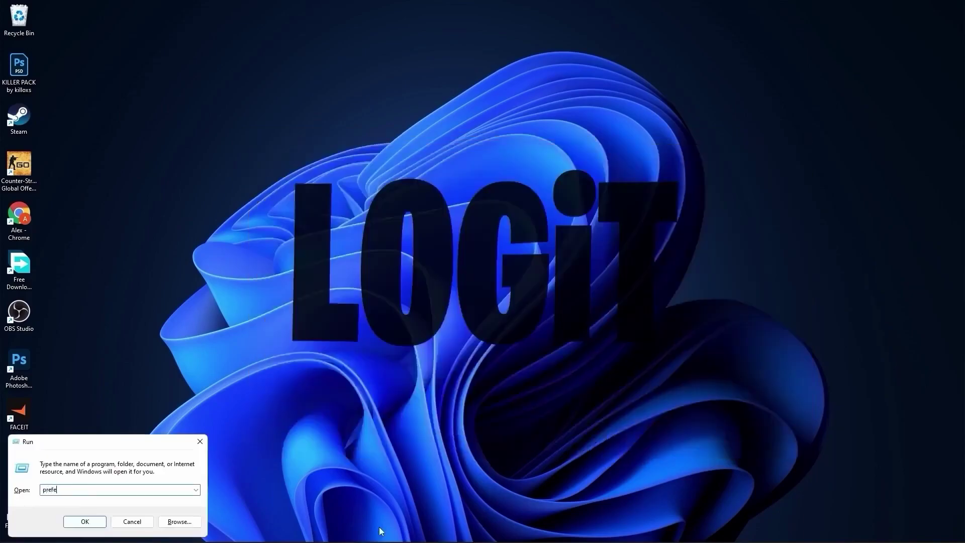
- Open C:\Windows\Prefetch with access granted, select all its files and delete them
left_click(88, 521)
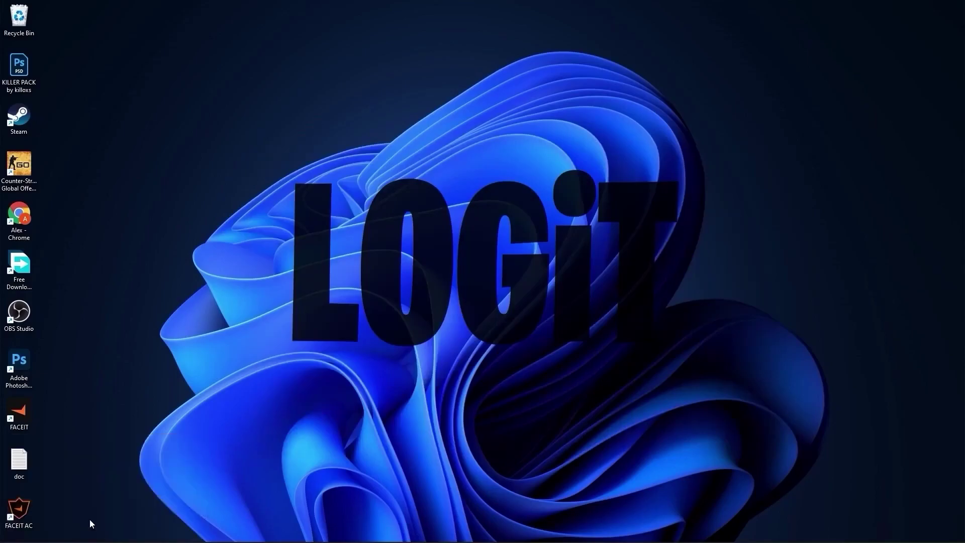
left_click(495, 290)
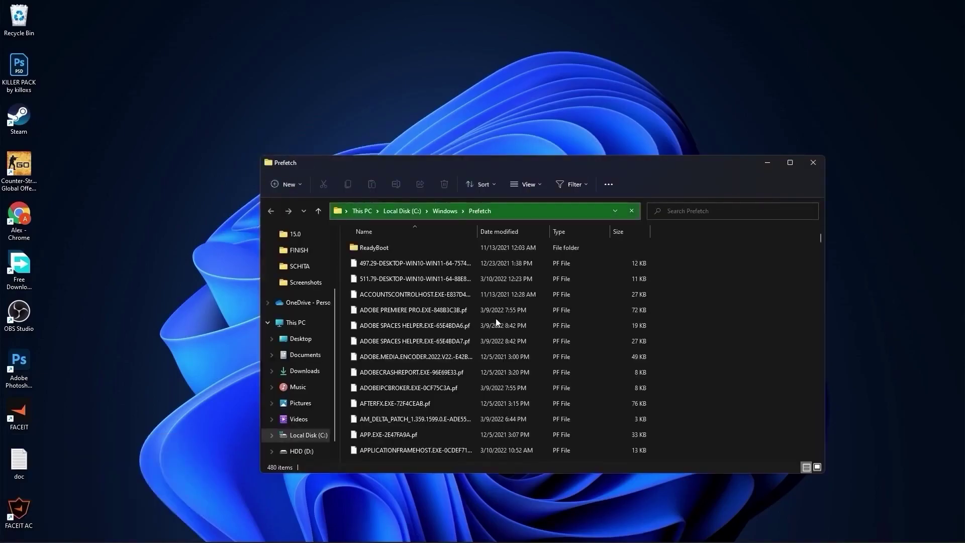
left_click_drag(673, 245, 550, 442)
key("Delete")
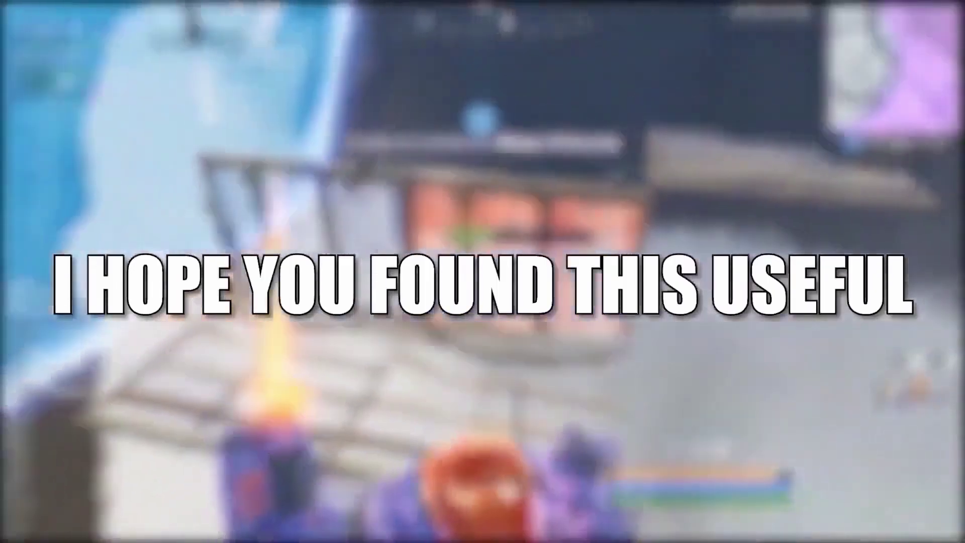